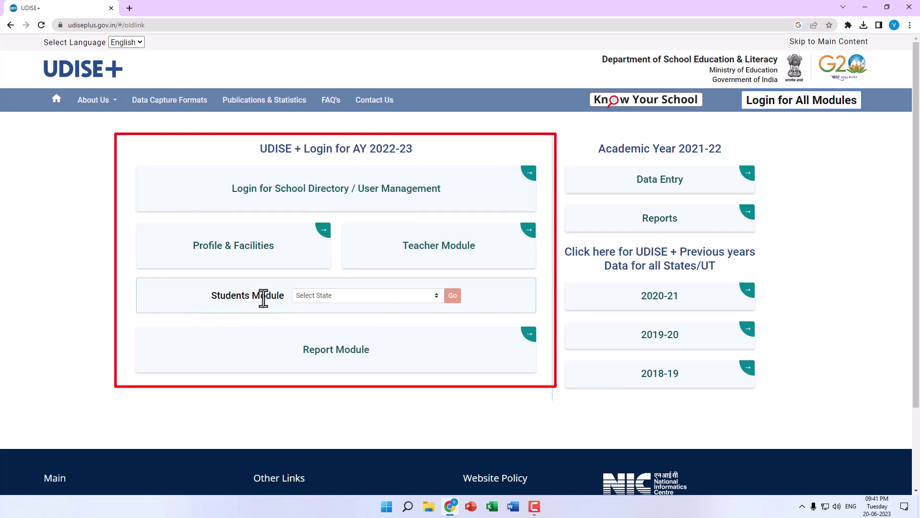
Step: Open the Students Module for the state of Gujarat and go to its SDMS sign-in page
click(353, 297)
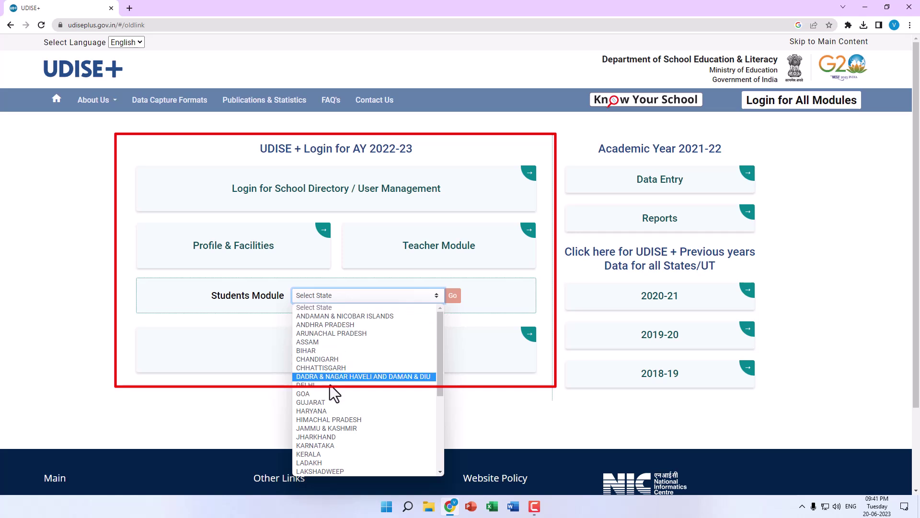
click(328, 402)
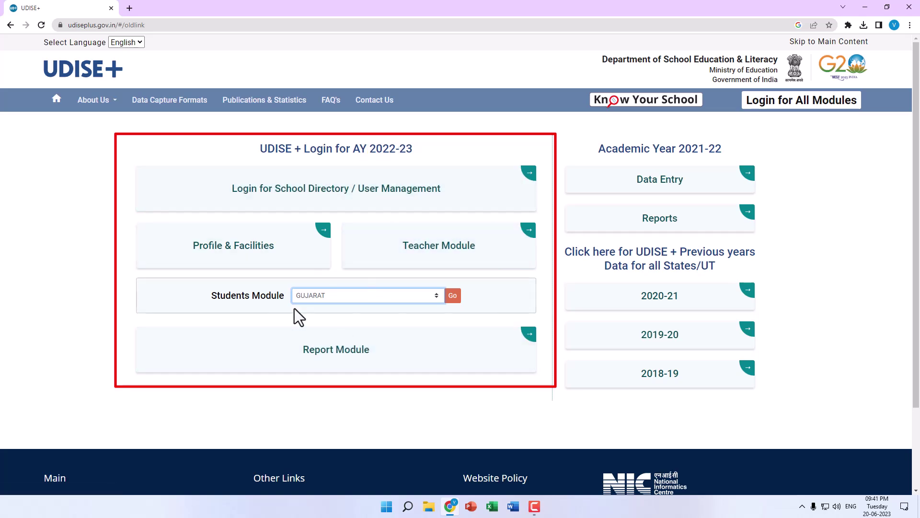
click(453, 297)
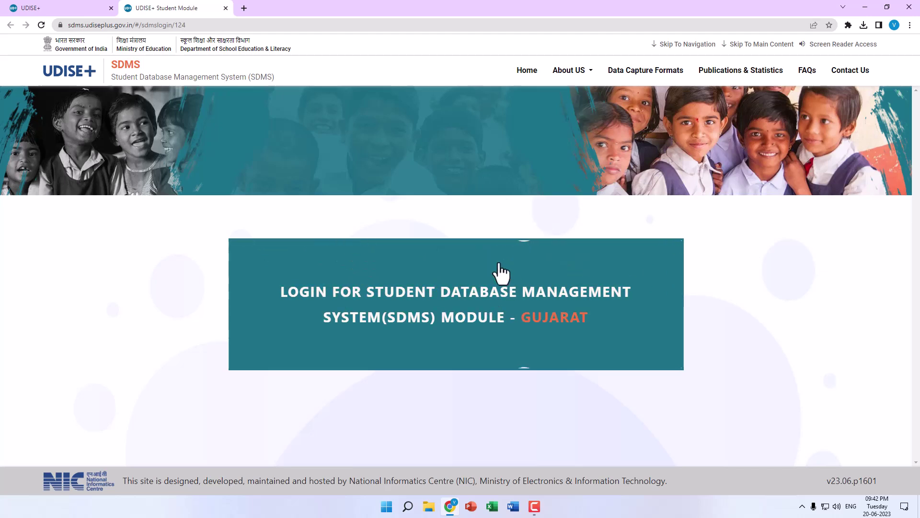
click(494, 325)
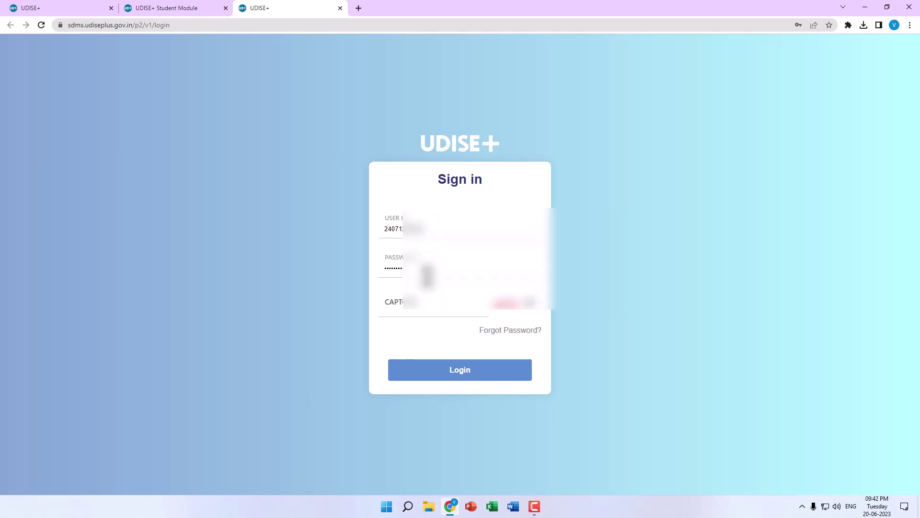
Step: Enter the captcha code to log in to the school account, and close the School Information notice after checking the academic dates
click(418, 316)
text(2682c7)
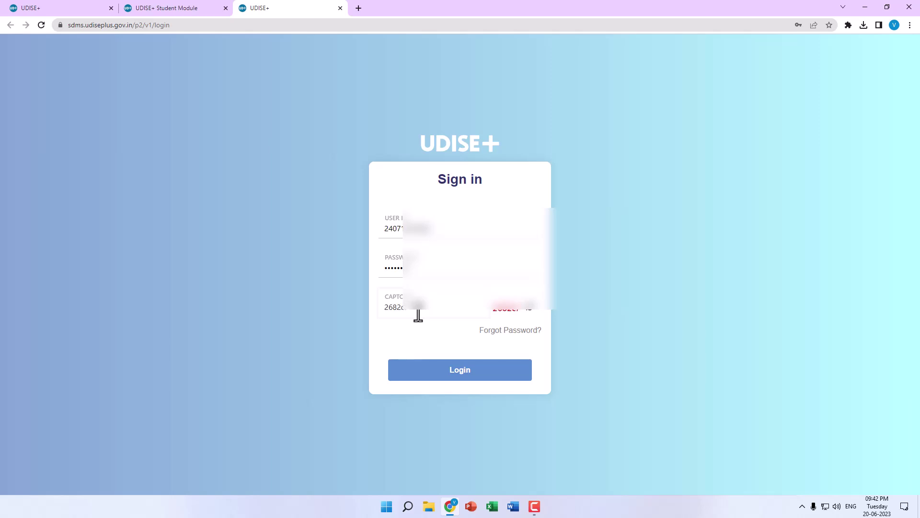
click(448, 372)
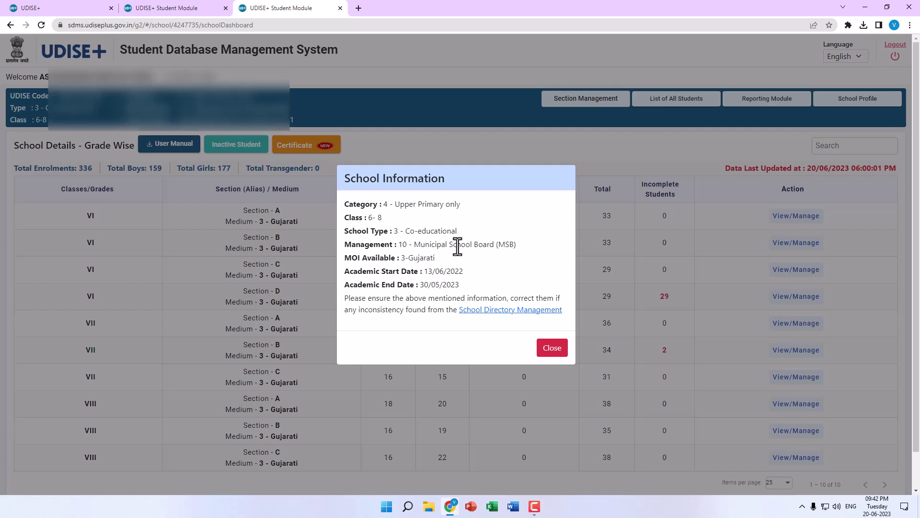
drag(425, 271, 464, 286)
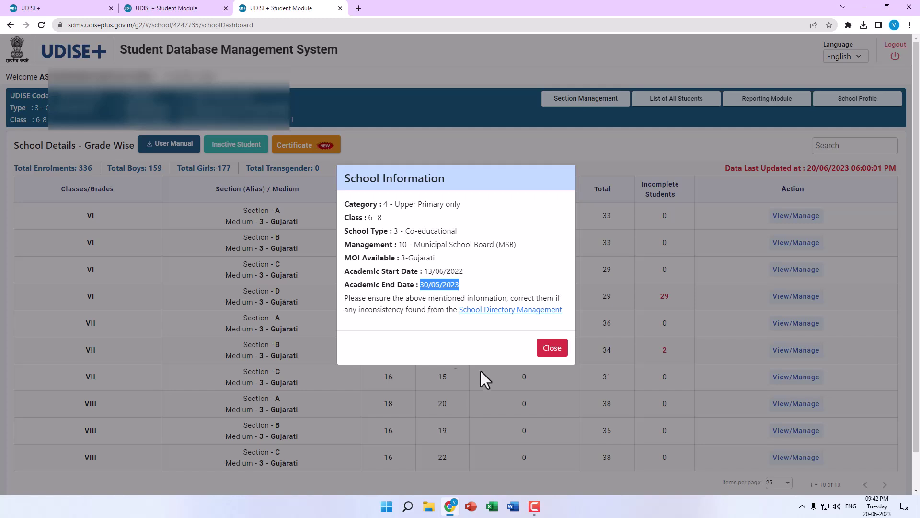
click(552, 350)
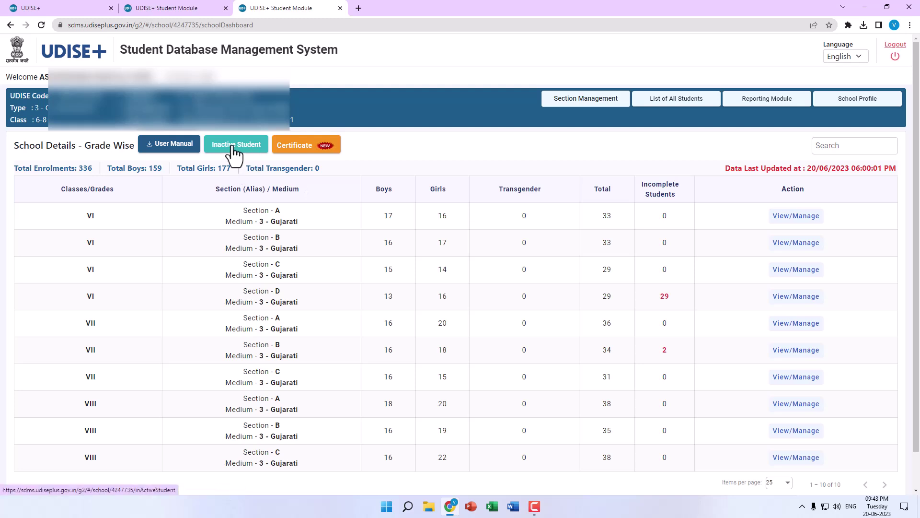
Step: View the school completion certificate page and return to the school dashboard
click(302, 156)
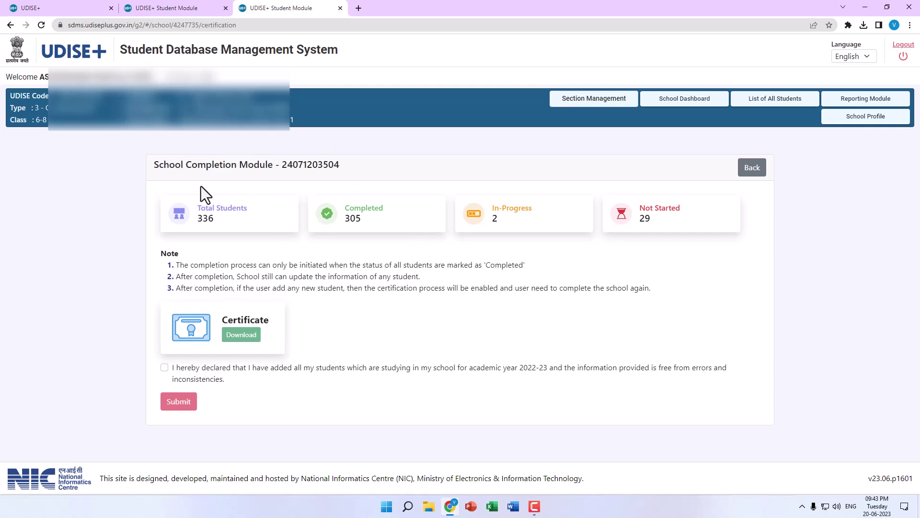
click(754, 171)
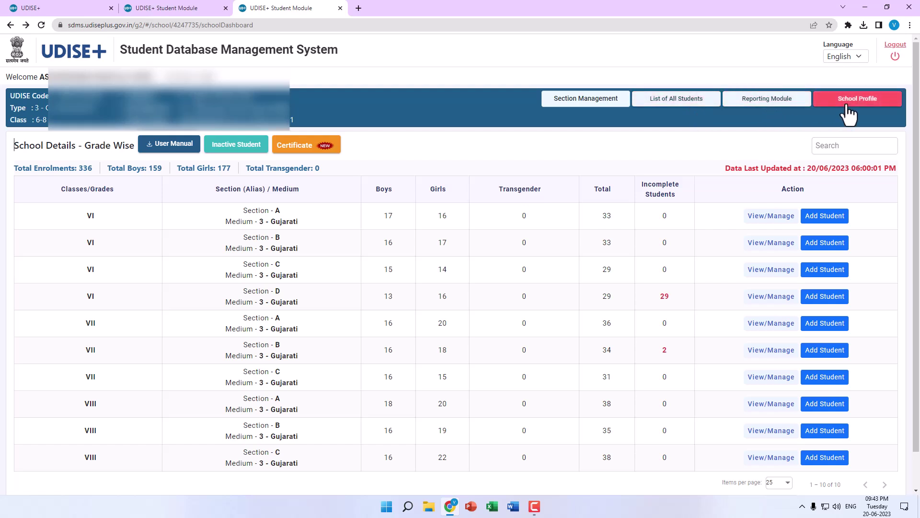
Step: Open Section Management and expand all sections to review the section tables of Classes VI, VII and VIII
click(579, 100)
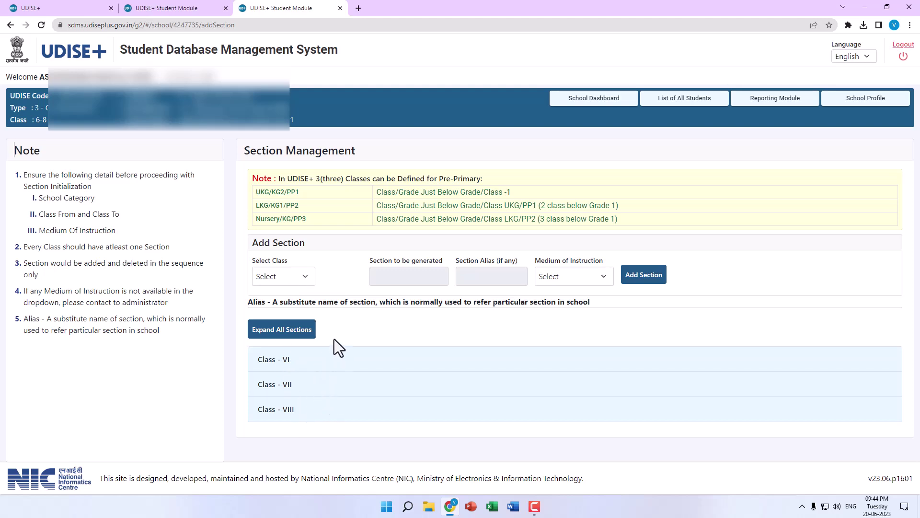
click(294, 334)
scroll(366, 314, down, 4)
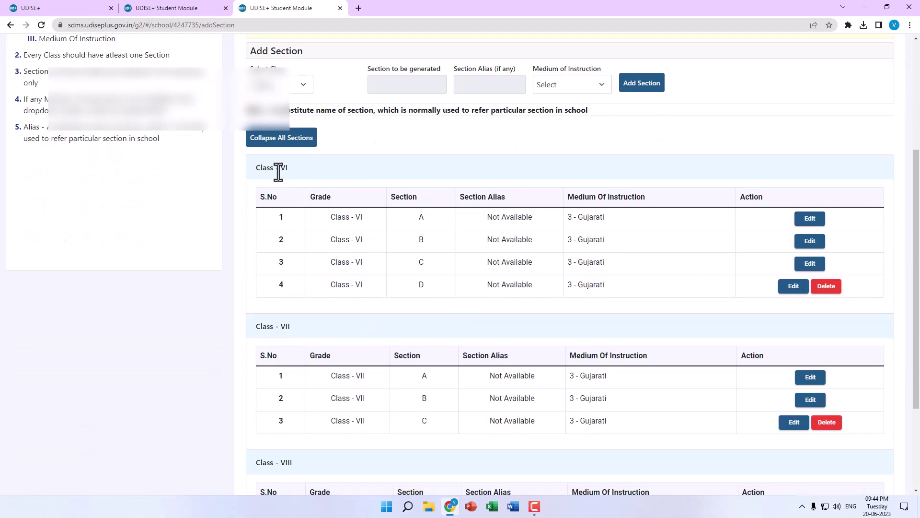
scroll(328, 297, down, 3)
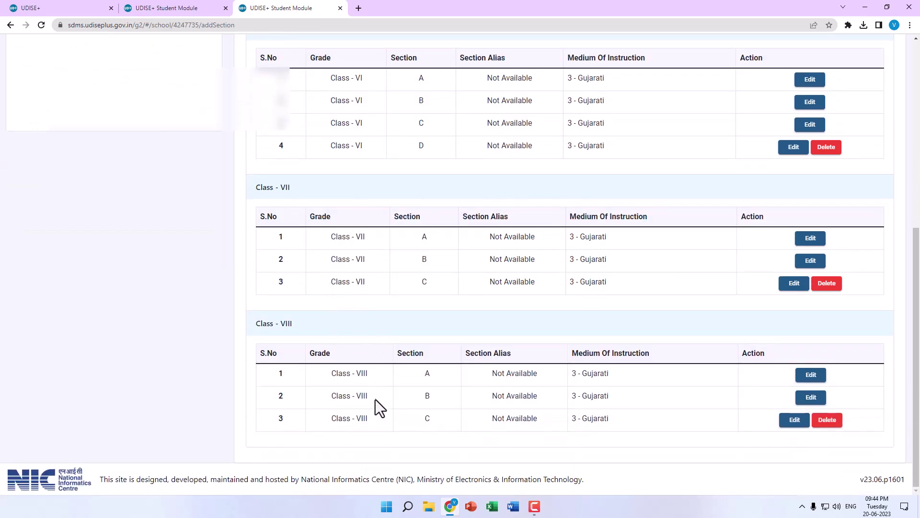
scroll(382, 385, up, 2)
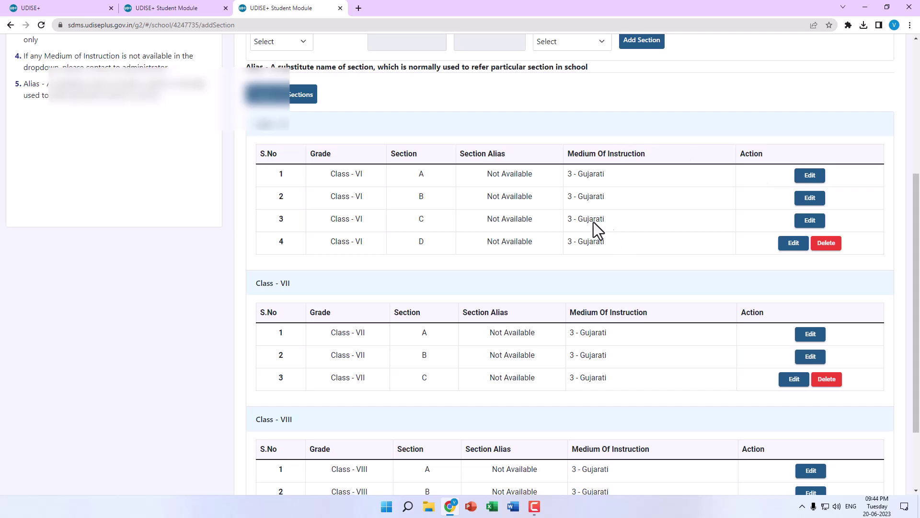
Step: Inspect the medium of instruction options for editing Class VI Section A, and cancel without updating
click(814, 178)
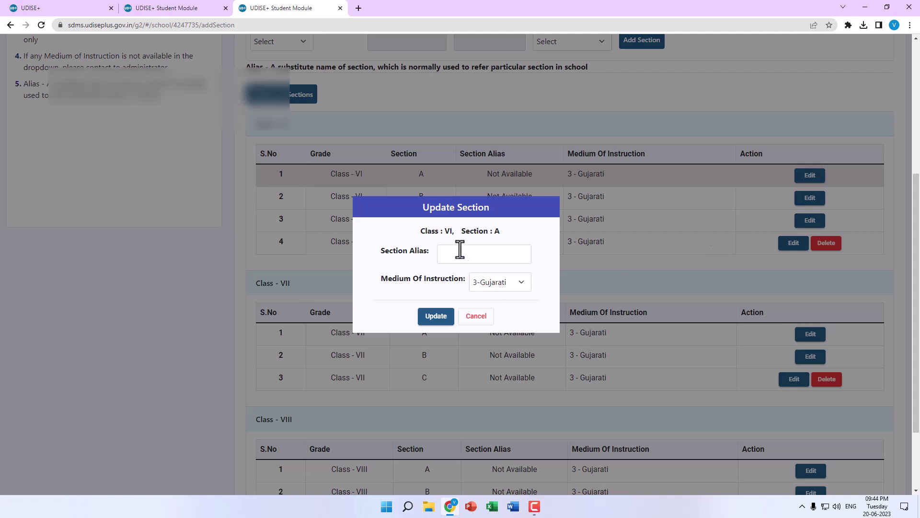
click(511, 284)
click(512, 287)
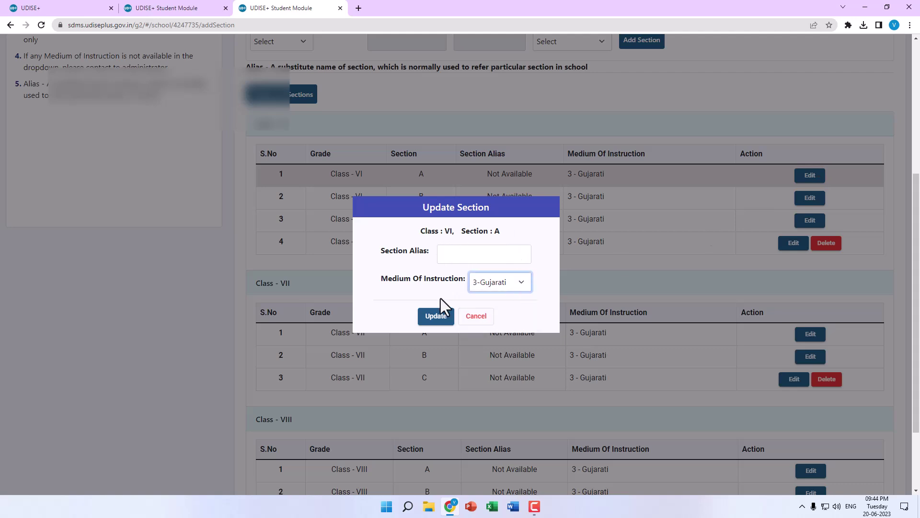
click(479, 320)
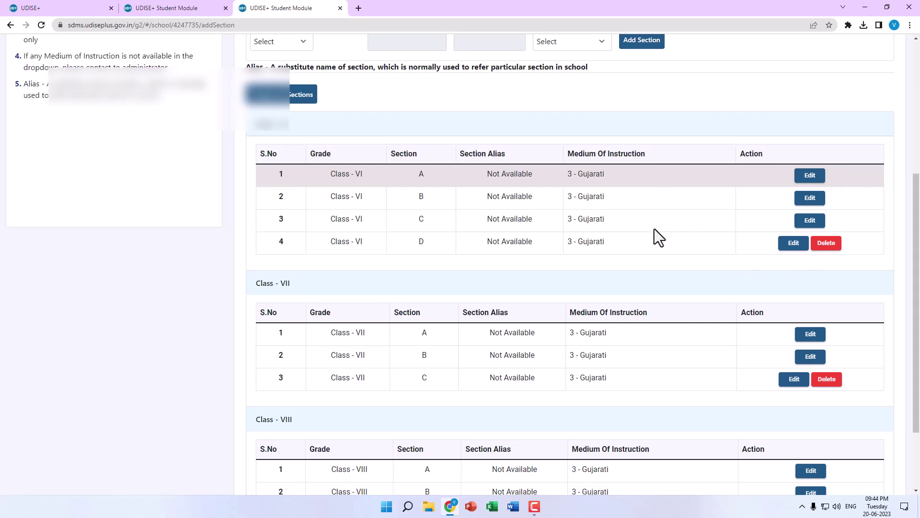
Step: Check the class and medium of instruction choices for adding a section, leaving both unselected
scroll(654, 228, up, 3)
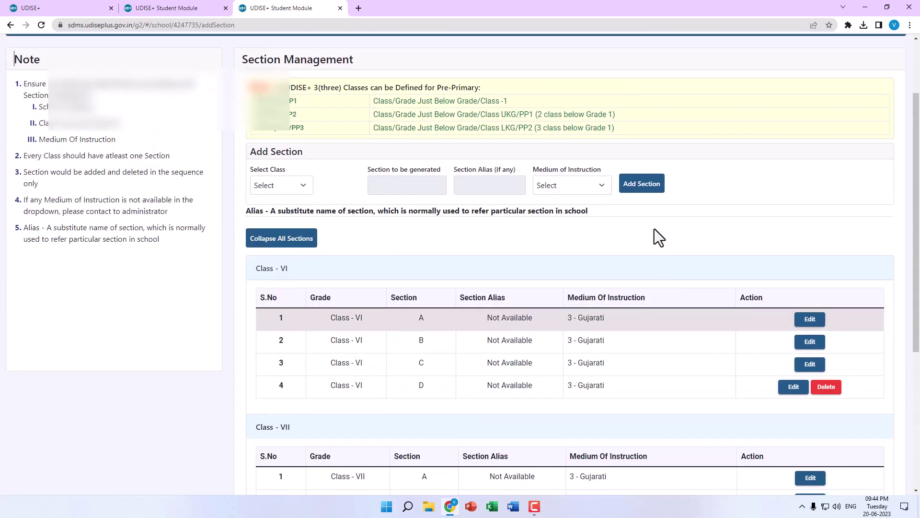
click(284, 184)
click(337, 196)
click(575, 187)
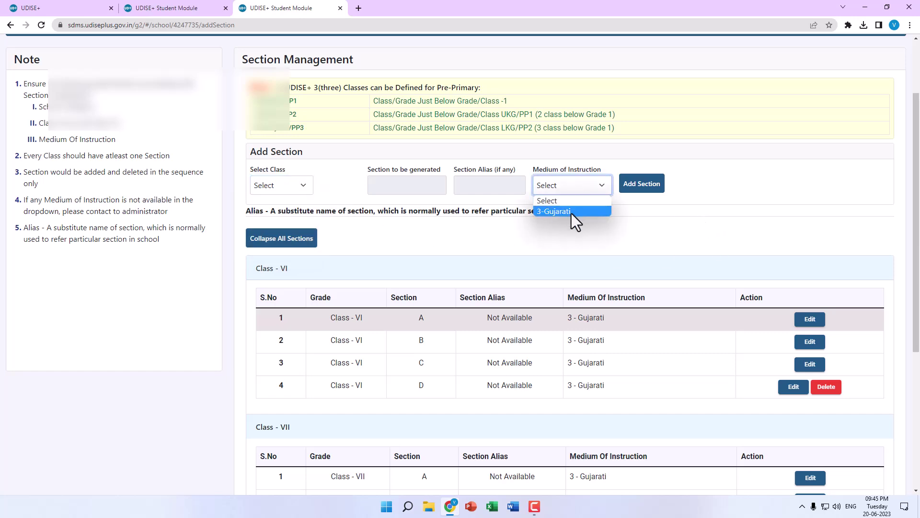
click(662, 209)
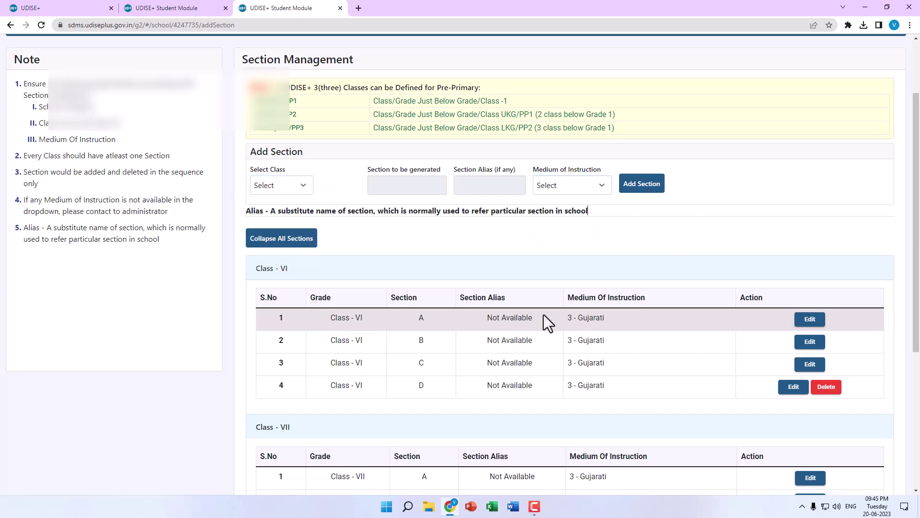
Step: Review the class section tables again, collapse all sections and return to the School Dashboard
scroll(475, 242, down, 2)
scroll(428, 360, down, 2)
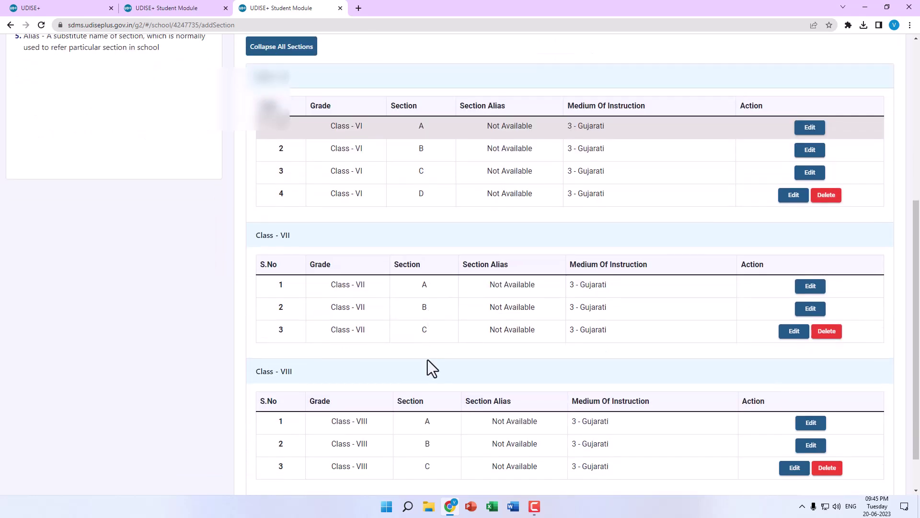
scroll(427, 360, up, 4)
scroll(428, 360, up, 1)
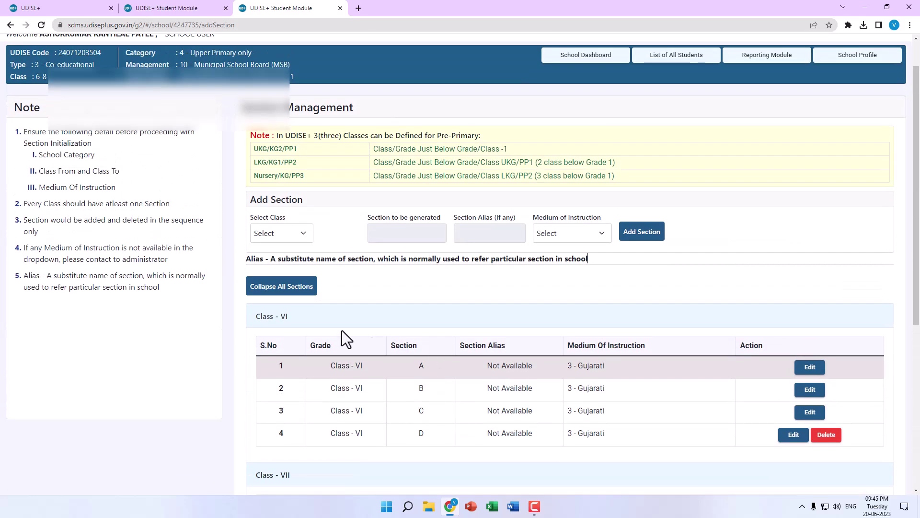
click(298, 288)
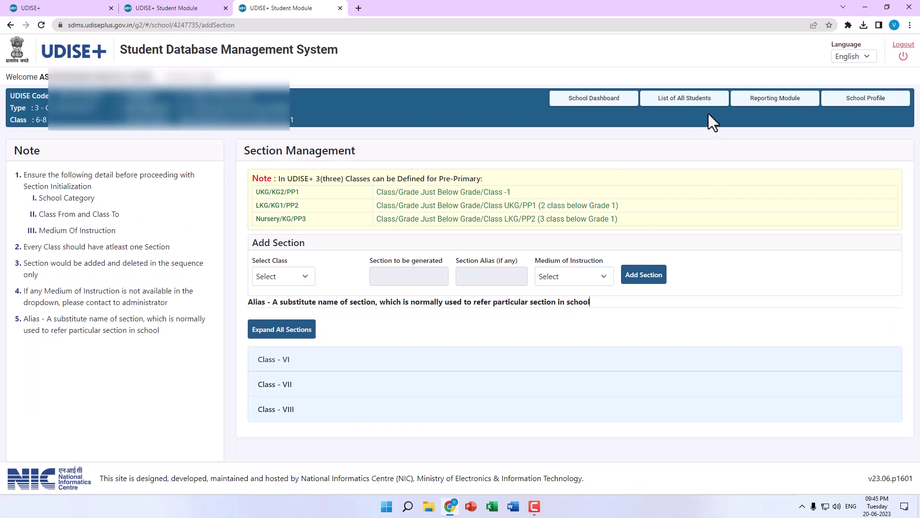
click(594, 101)
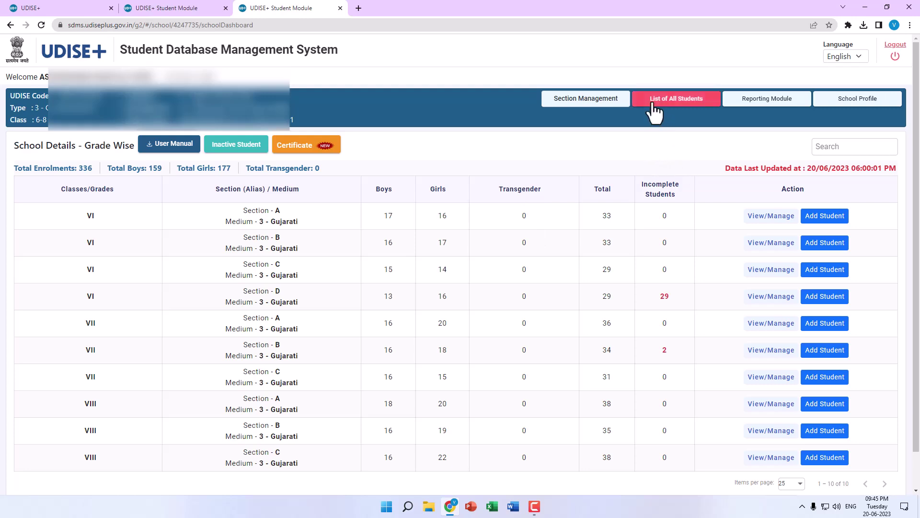
Step: Open the list of all students and look through its Class, Entry Status and Aadhaar Status filter options
click(694, 102)
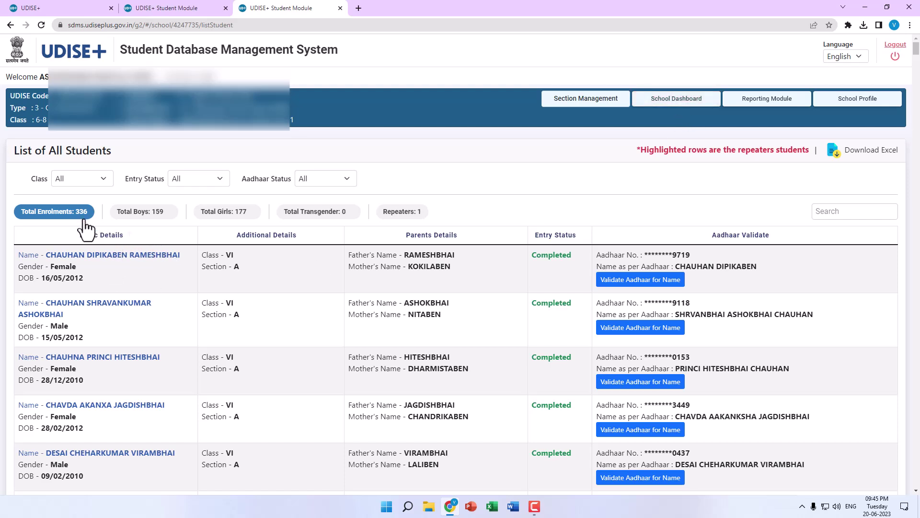
click(98, 181)
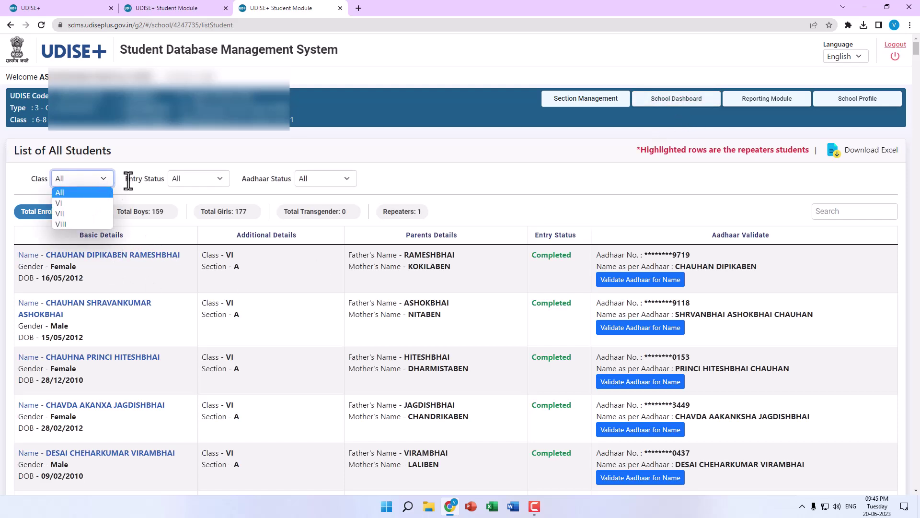
click(140, 170)
click(199, 181)
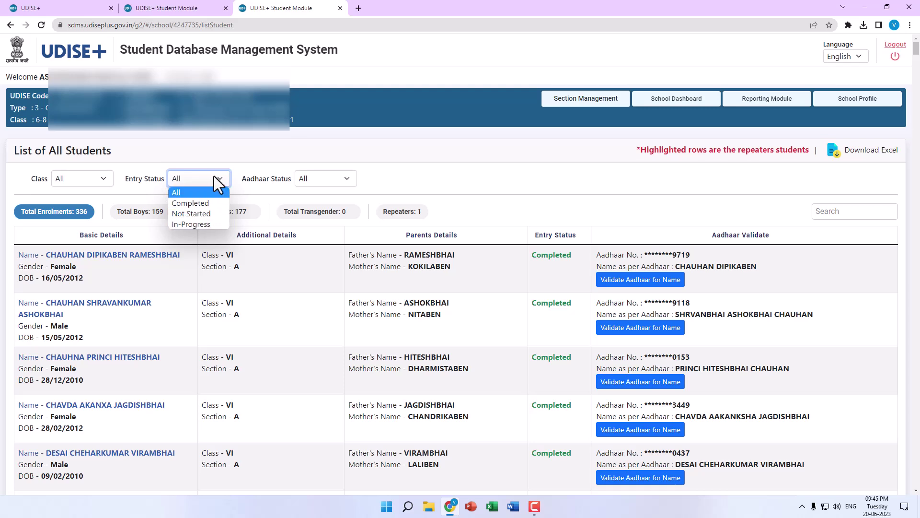
click(270, 184)
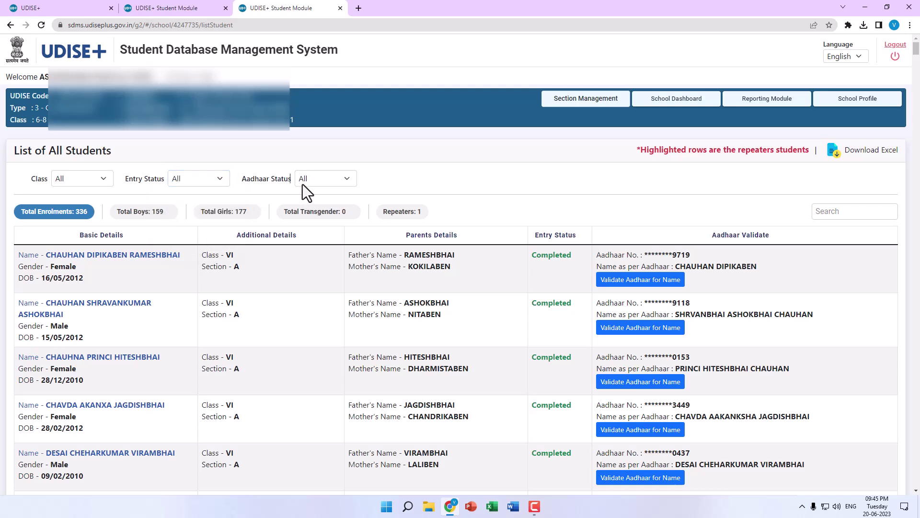
click(311, 181)
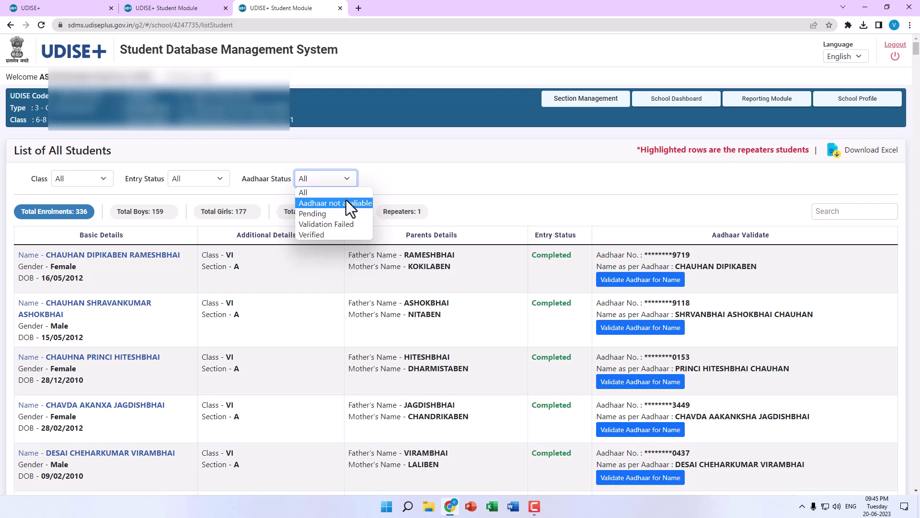
click(372, 182)
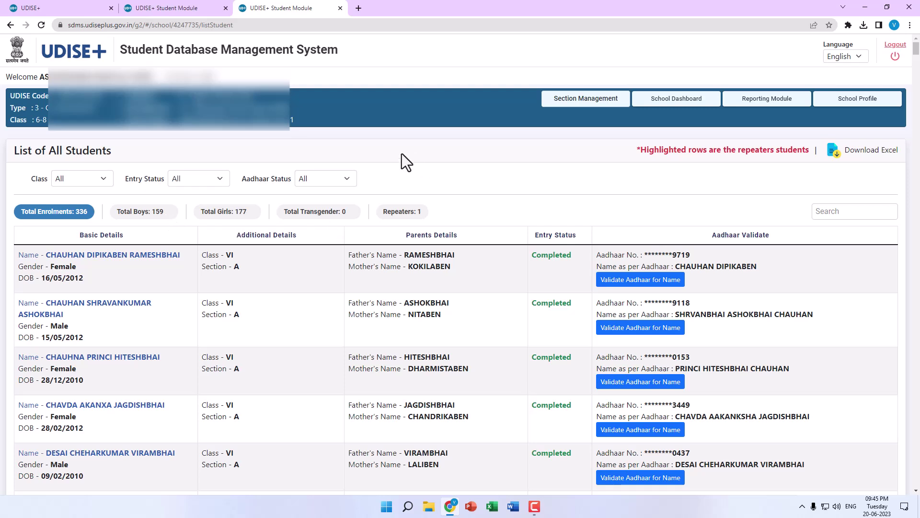
Step: View only the repeaters in the student list, restore the total enrolments view and return to the School Dashboard
click(405, 214)
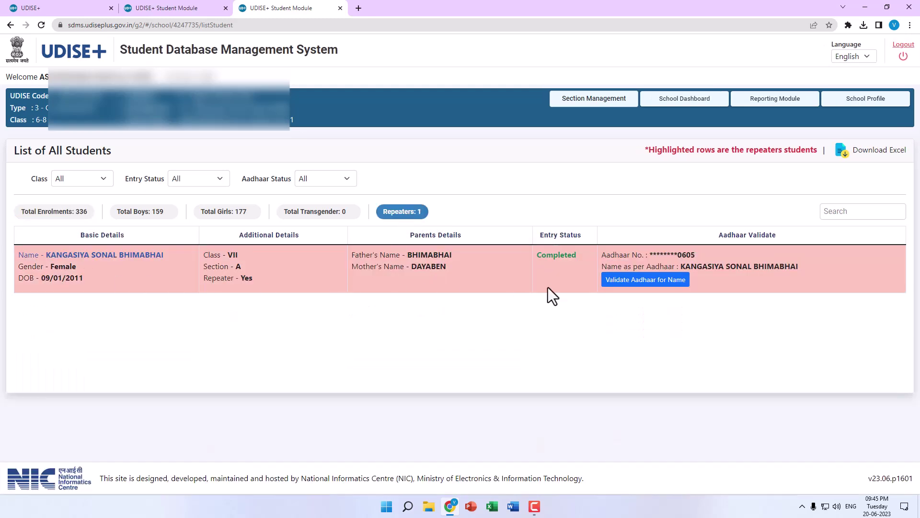
click(72, 212)
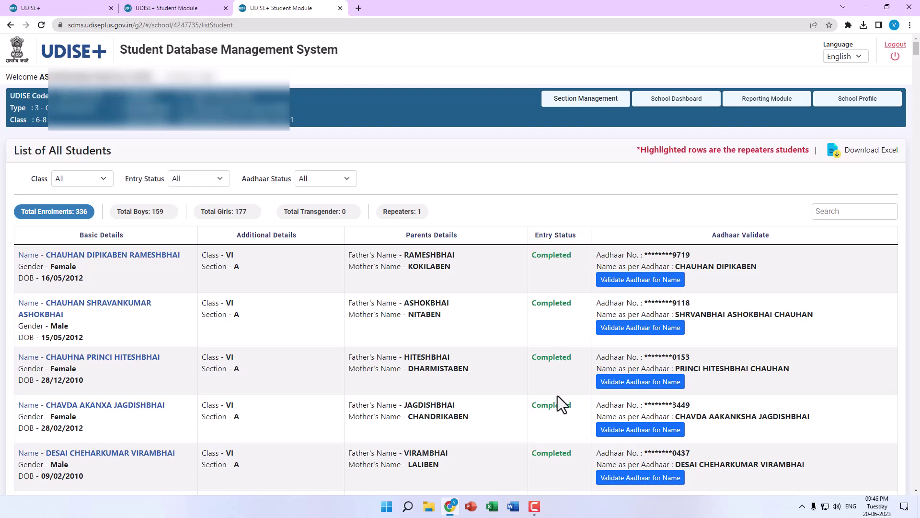
click(670, 100)
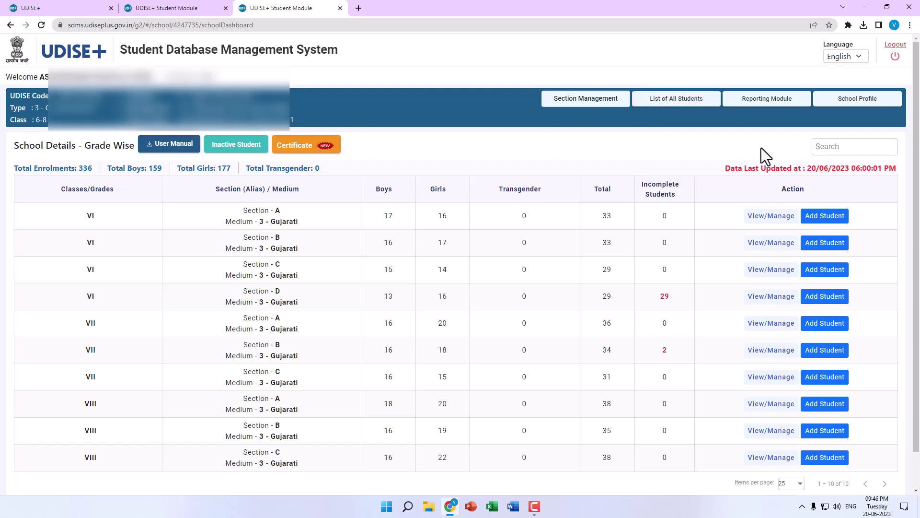
Step: Open the Reporting Module and show its Enrolment - Spreadsheet report
click(771, 101)
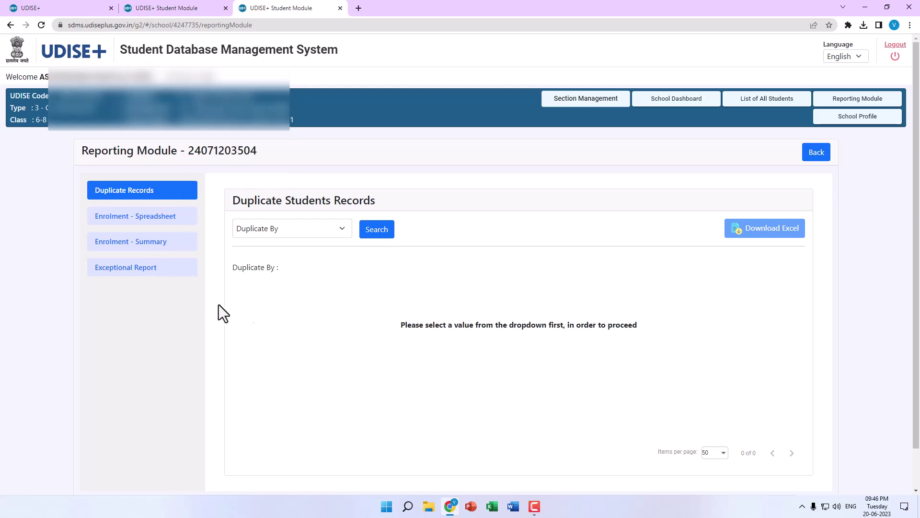
click(142, 221)
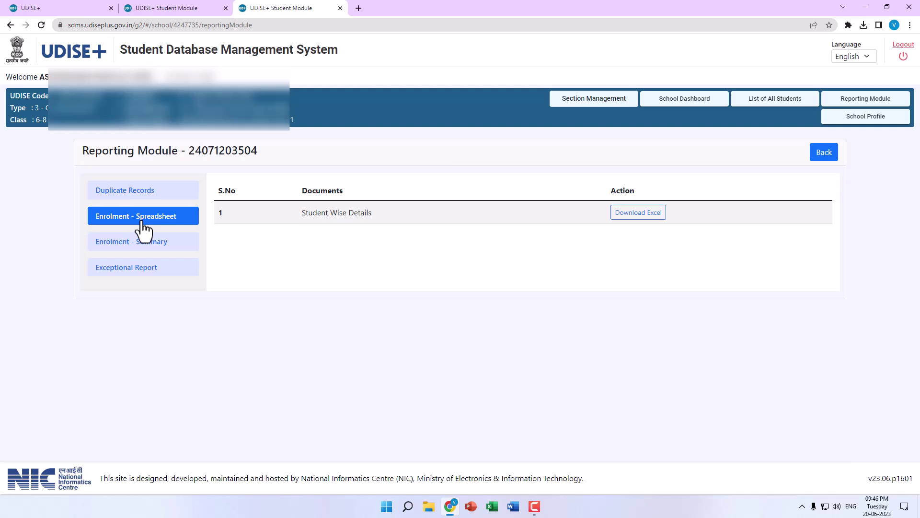
Step: Show the Class and Gender wise report under Enrolment - Summary and look through the enrolment table for all classes
click(166, 247)
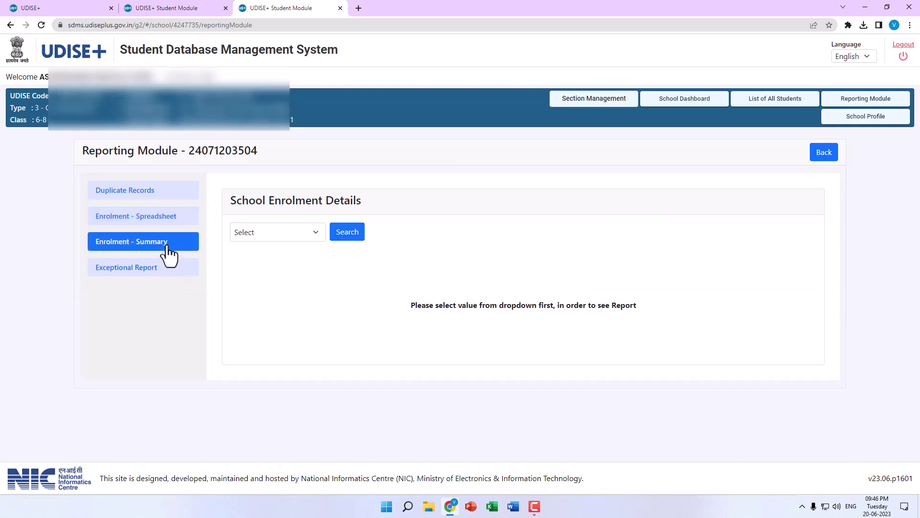
click(284, 234)
click(291, 261)
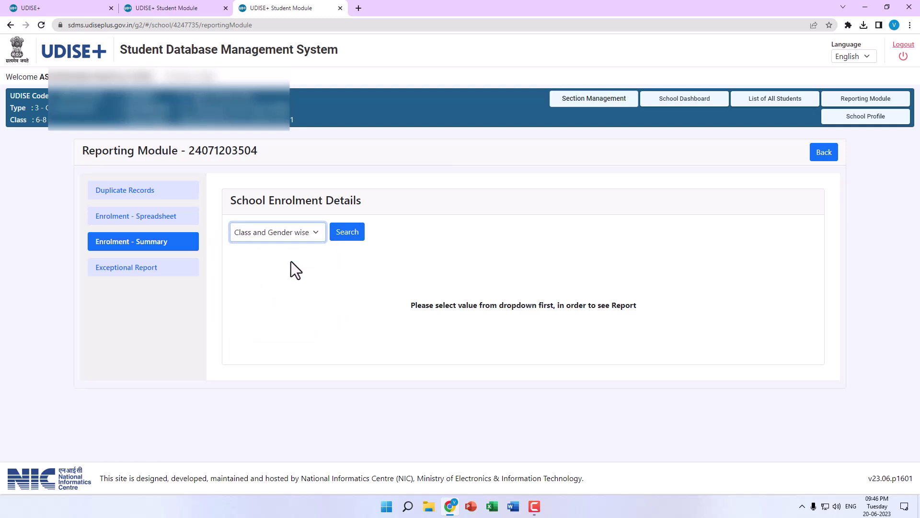
click(346, 234)
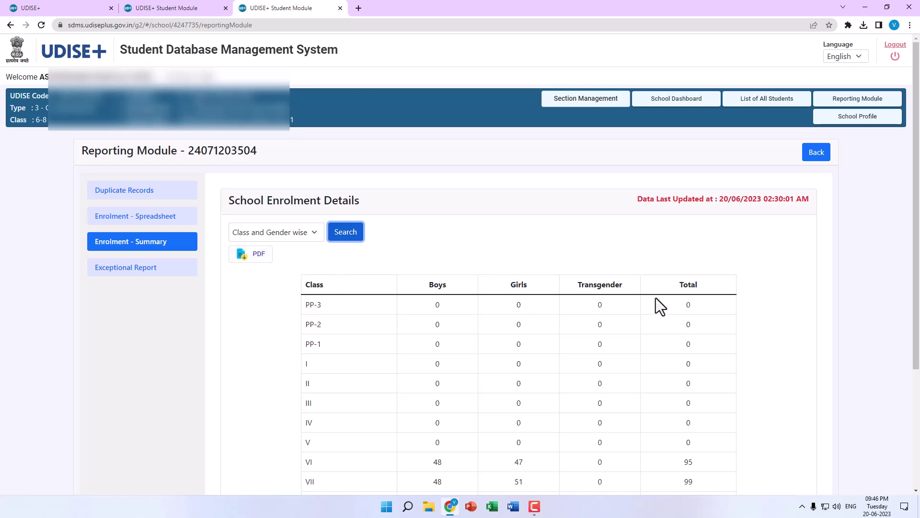
scroll(546, 360, down, 4)
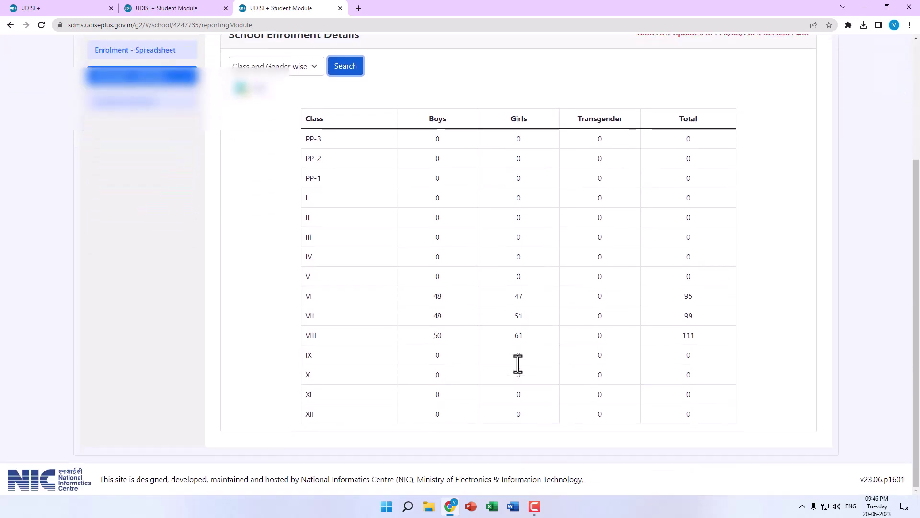
scroll(517, 363, up, 4)
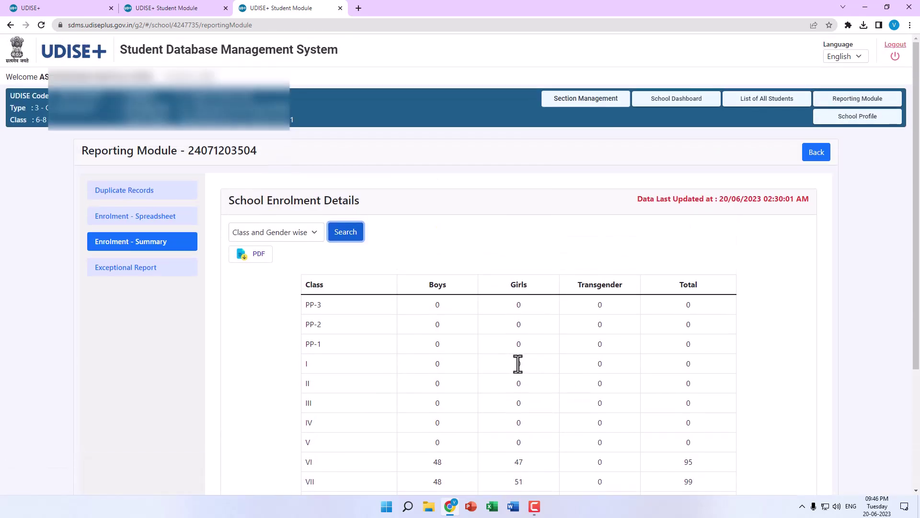
Step: Look over the Exceptional Report documents and the School Profile, returning to the School Dashboard after each
click(135, 273)
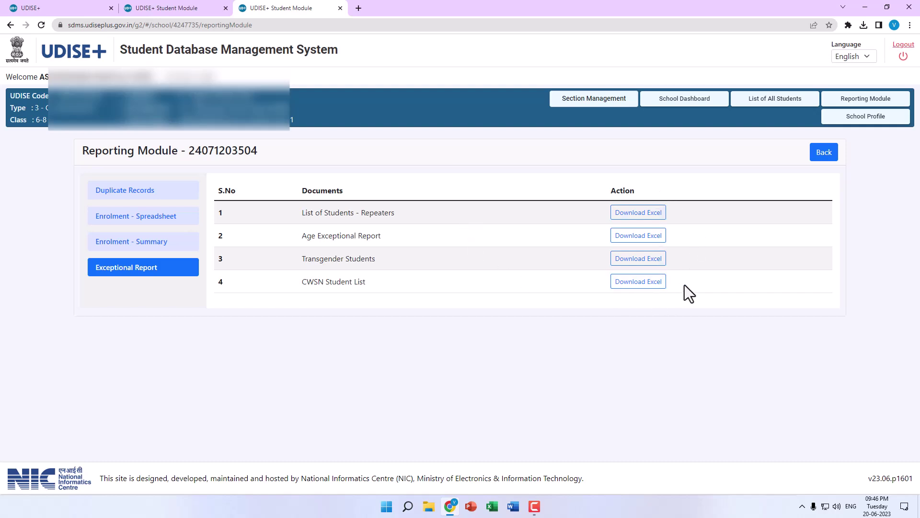
click(827, 158)
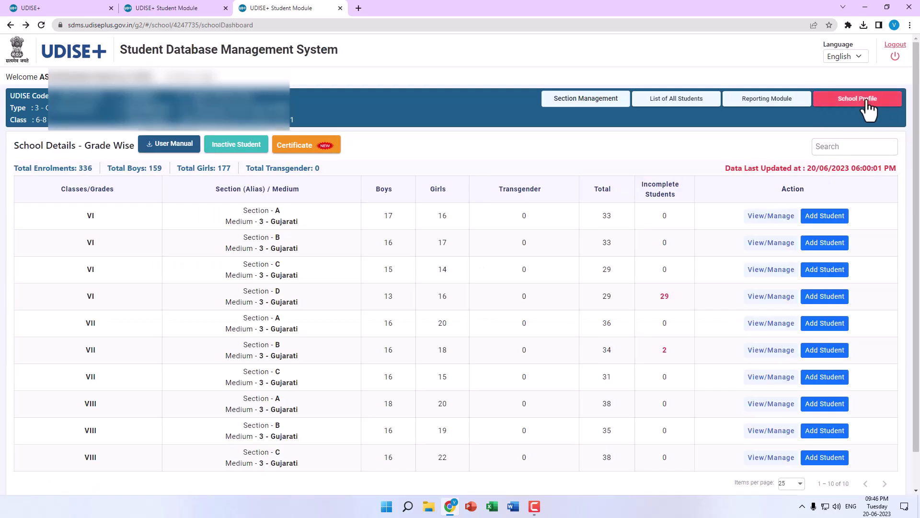
click(868, 110)
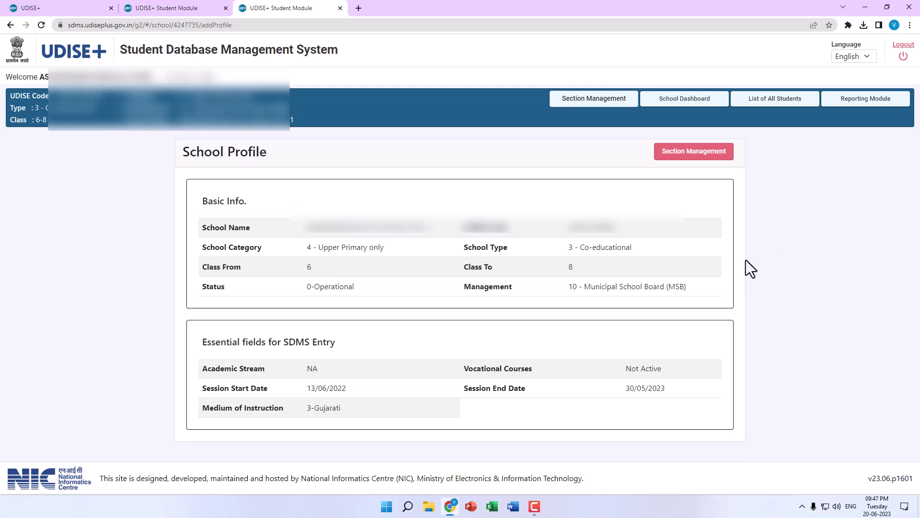
click(677, 109)
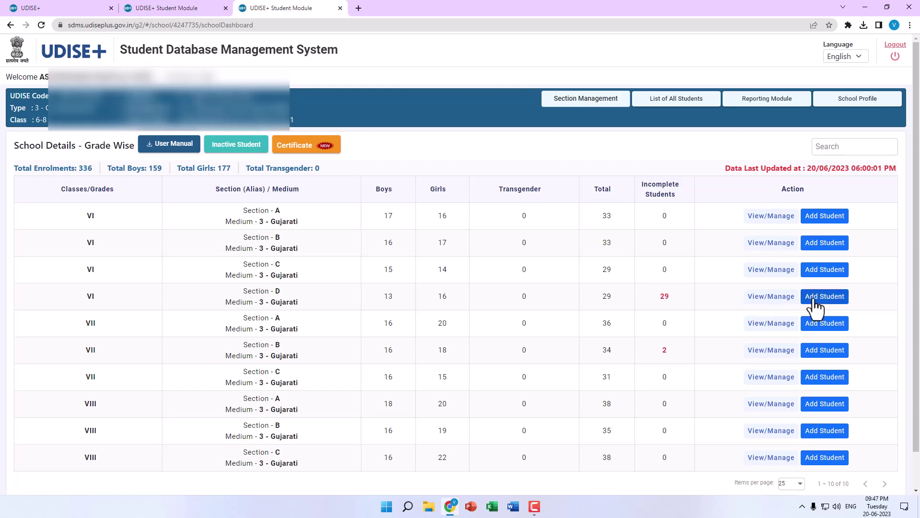
Step: Examine the General Profile form of the first student in Class VI Section D and try to update it
click(770, 296)
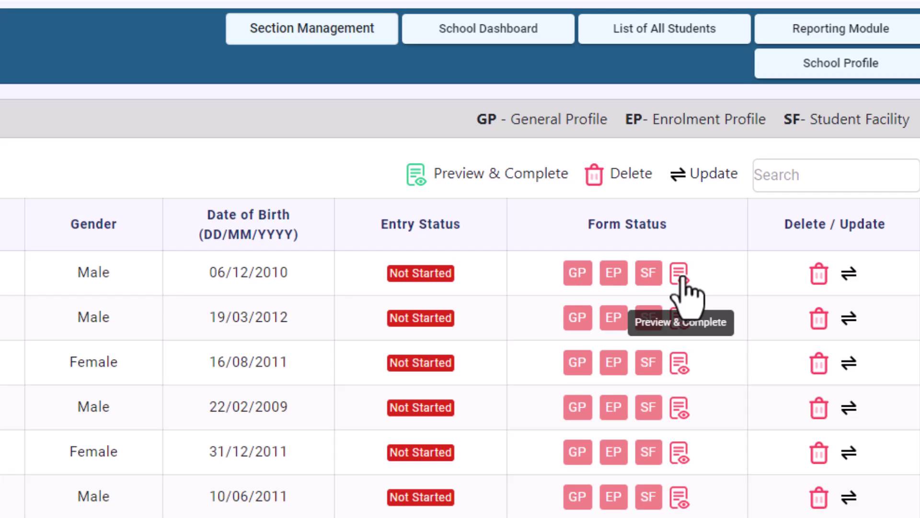
click(581, 283)
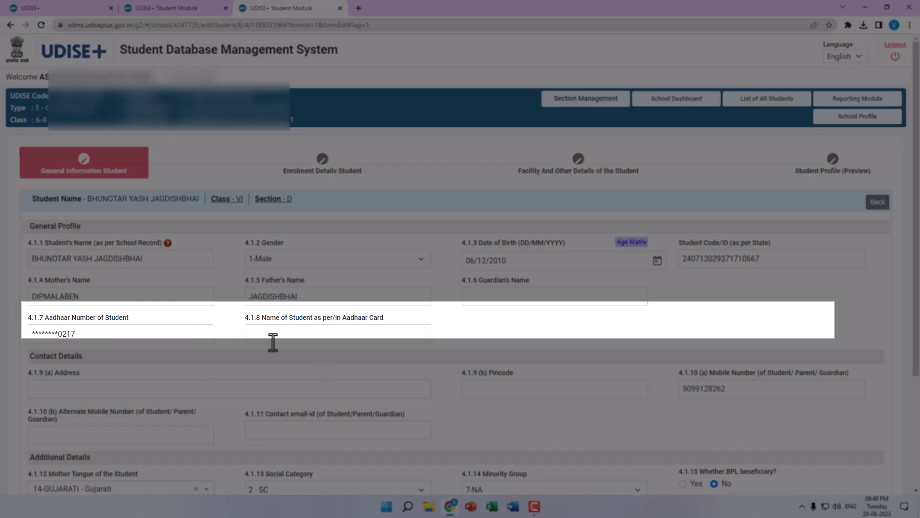
scroll(274, 342, down, 1)
scroll(273, 342, down, 3)
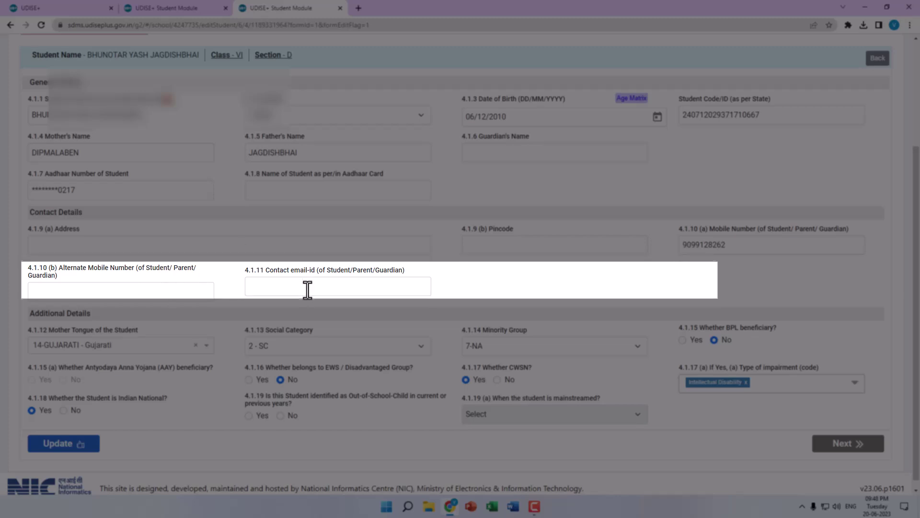
scroll(201, 336, down, 1)
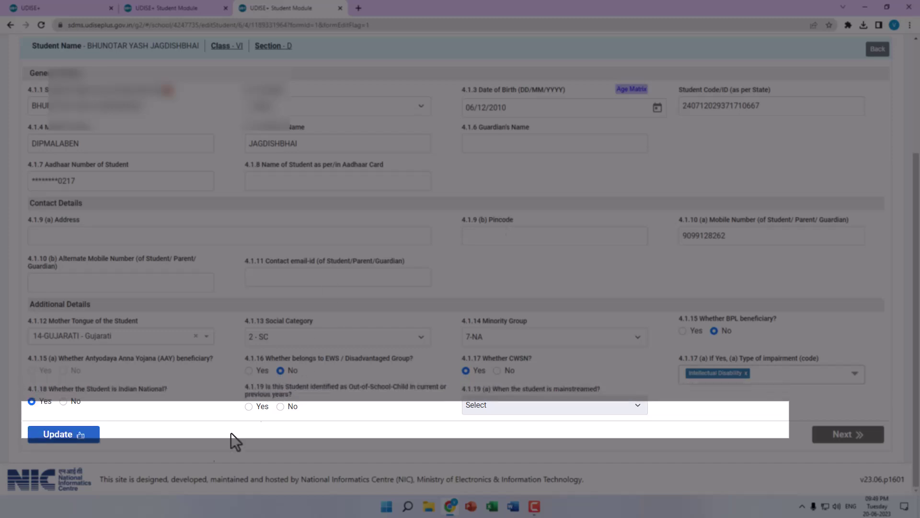
click(68, 435)
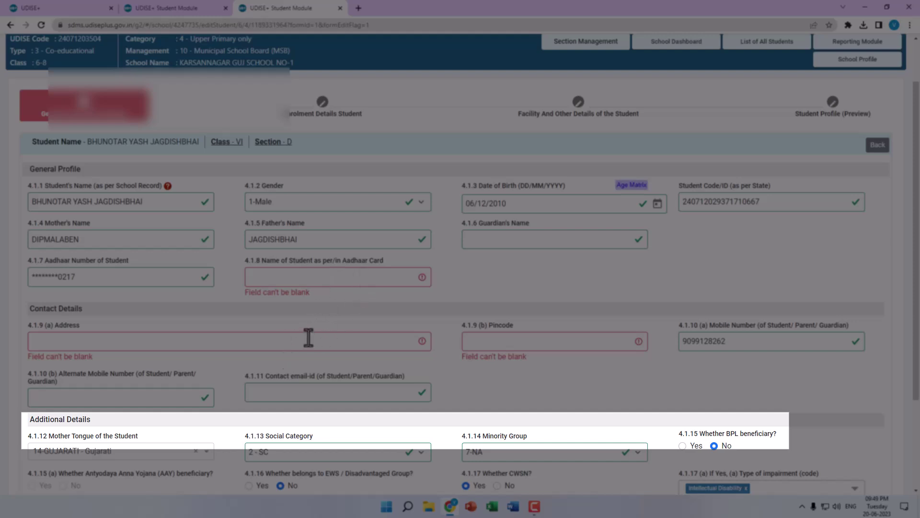
scroll(313, 349, up, 1)
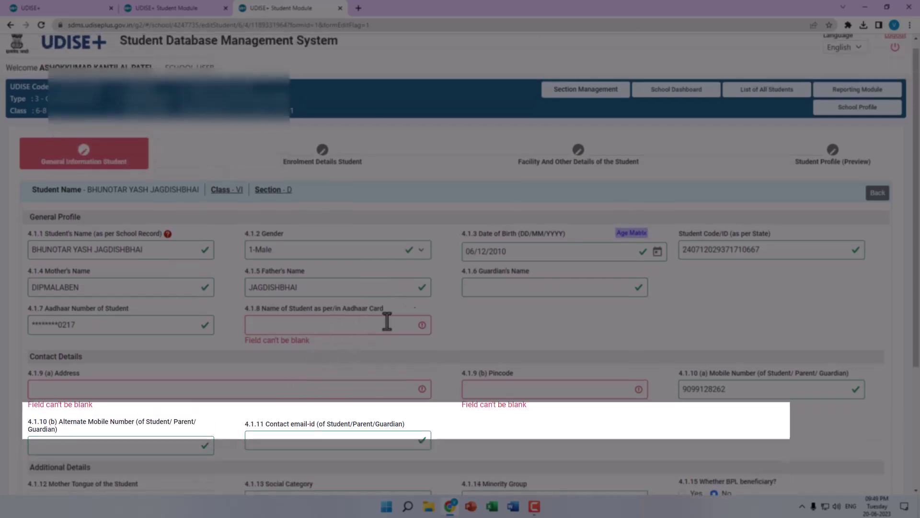
Step: In the student's Enrolment Details, set the 2021-22 status to 1-Studied at Current/Same School with Class V, and check the examination-appearance options
click(317, 163)
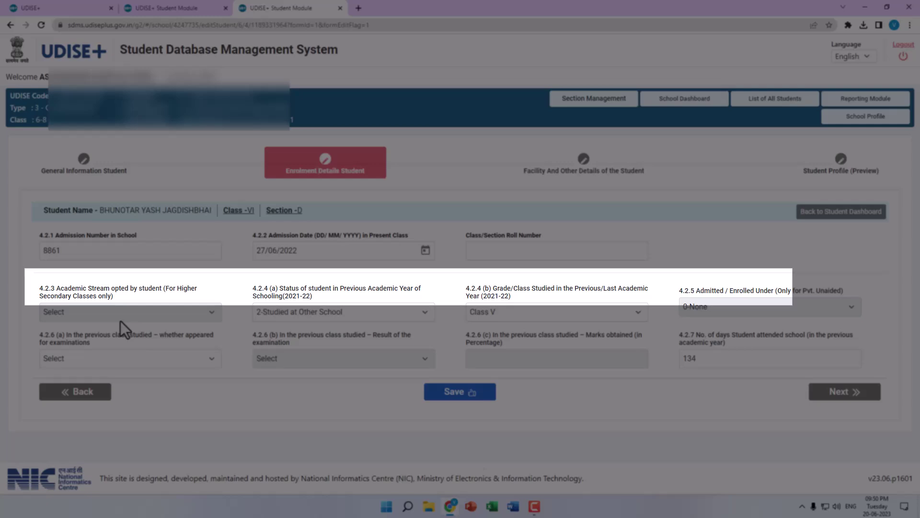
click(388, 320)
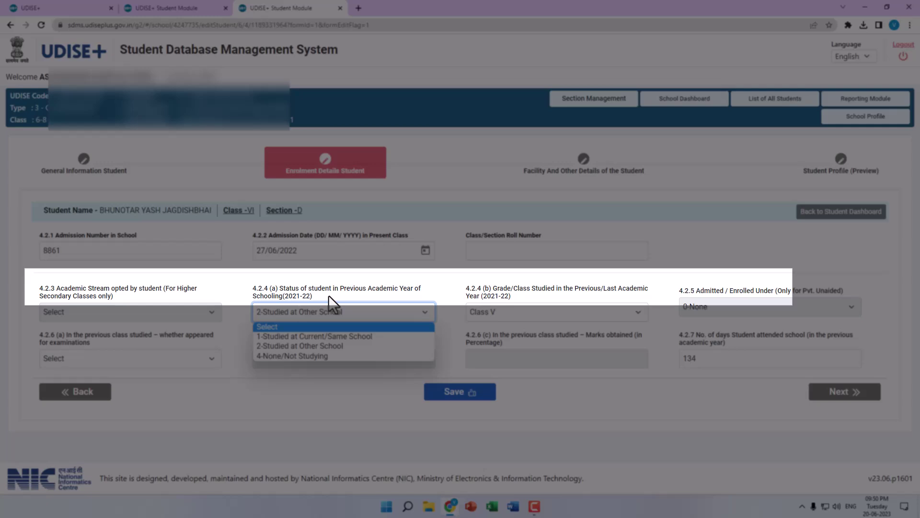
click(313, 337)
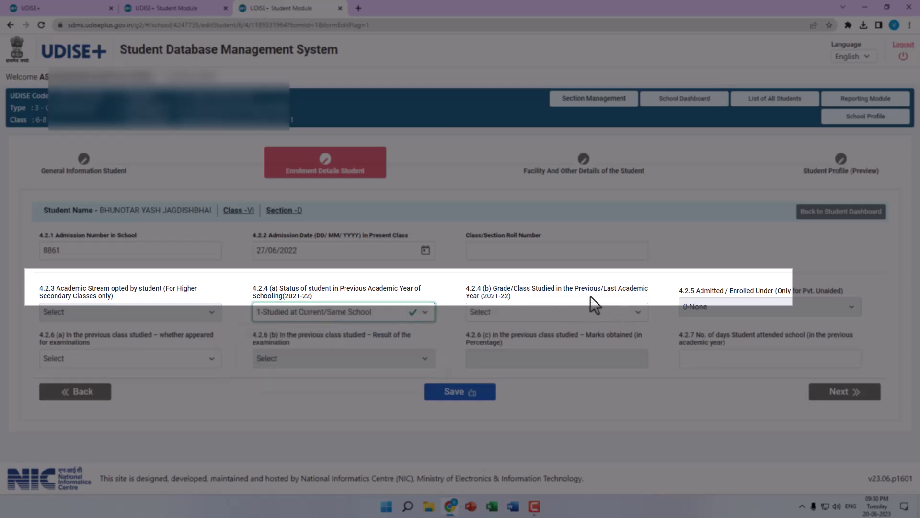
click(593, 312)
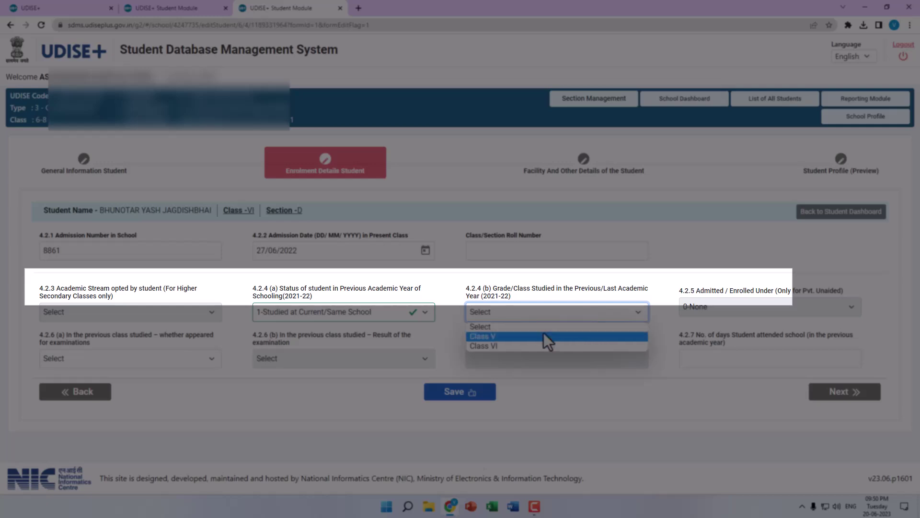
click(512, 337)
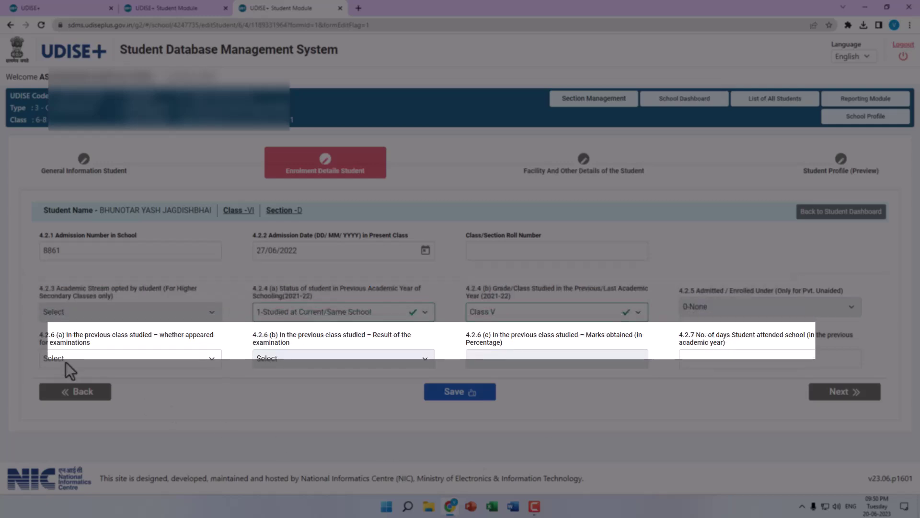
click(165, 361)
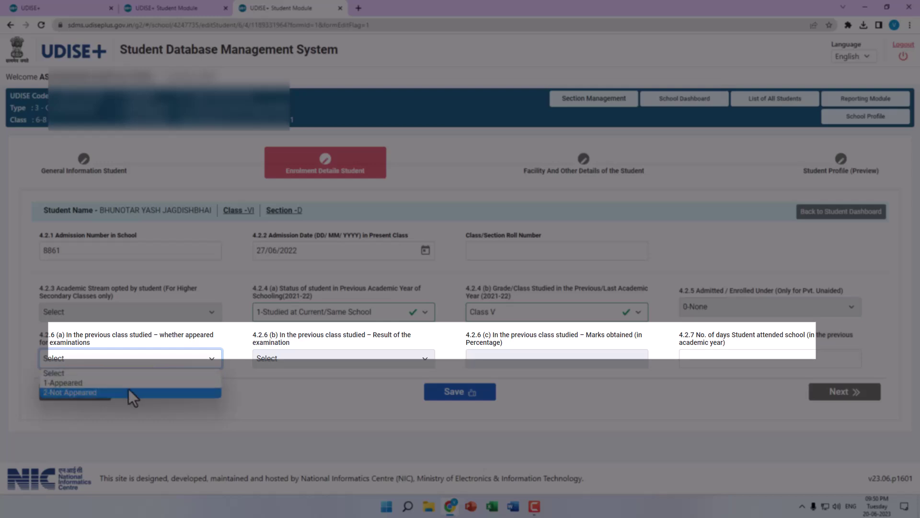
click(150, 339)
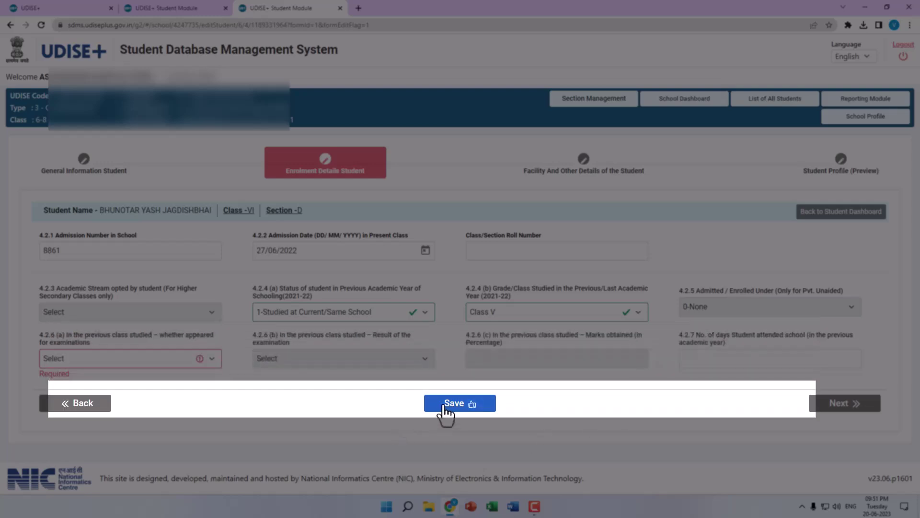
Step: Open the student's Facility And Other Details form and examine its facility, scholarship, screening and talent questions
click(565, 173)
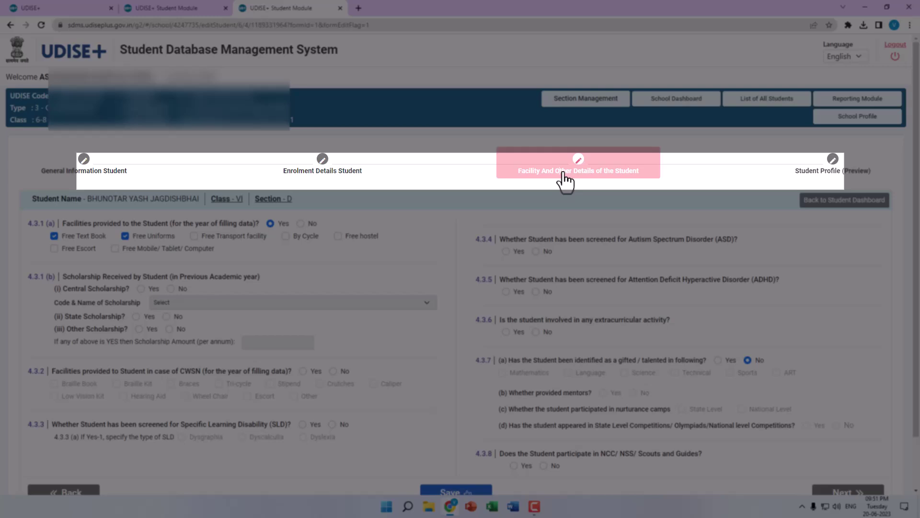
scroll(559, 180, down, 1)
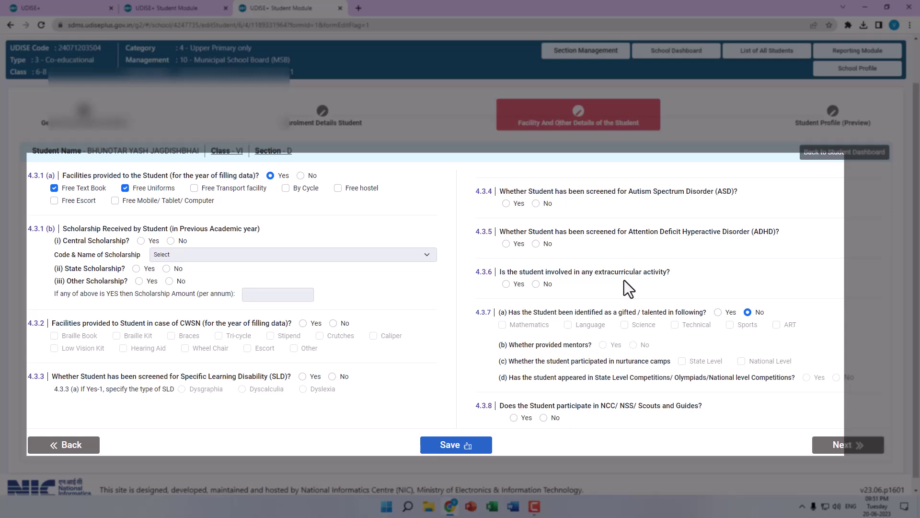
scroll(625, 280, down, 1)
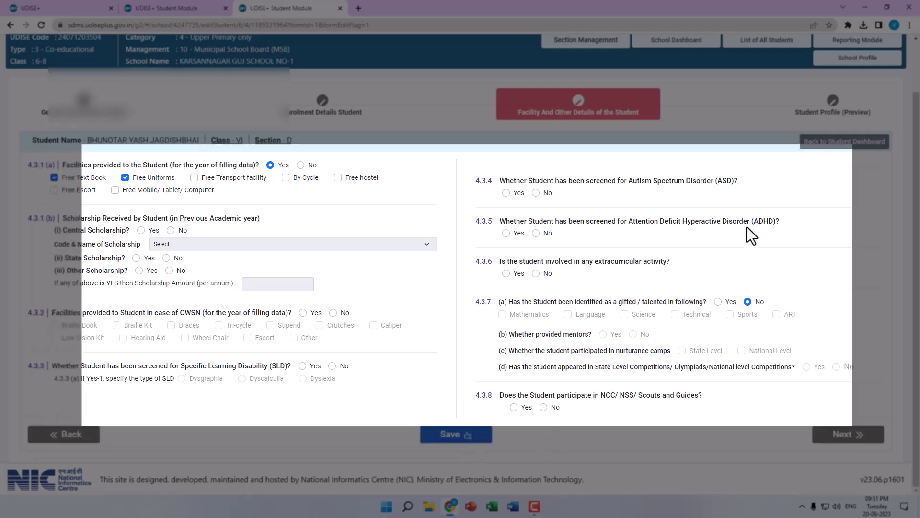
Step: Open the Student Profile preview and review its general information, enrolment details and facility sections
click(810, 116)
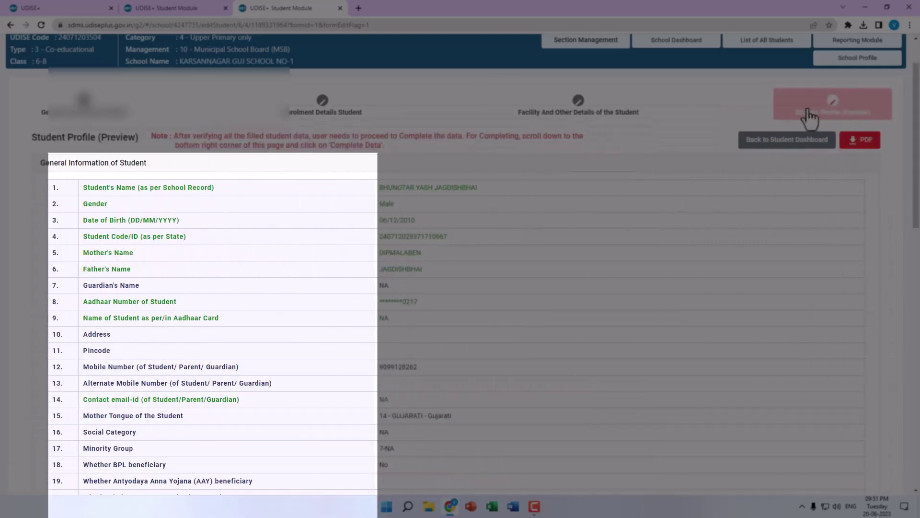
scroll(258, 207, down, 13)
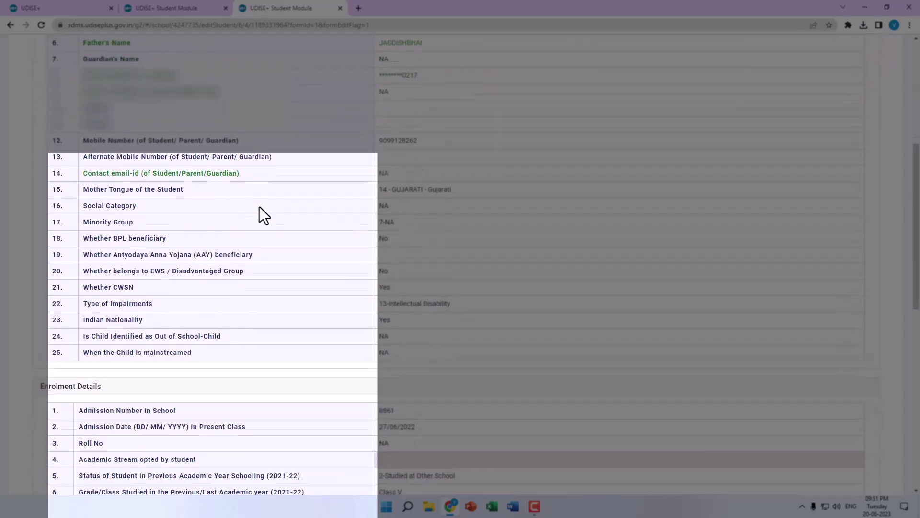
scroll(259, 206, down, 2)
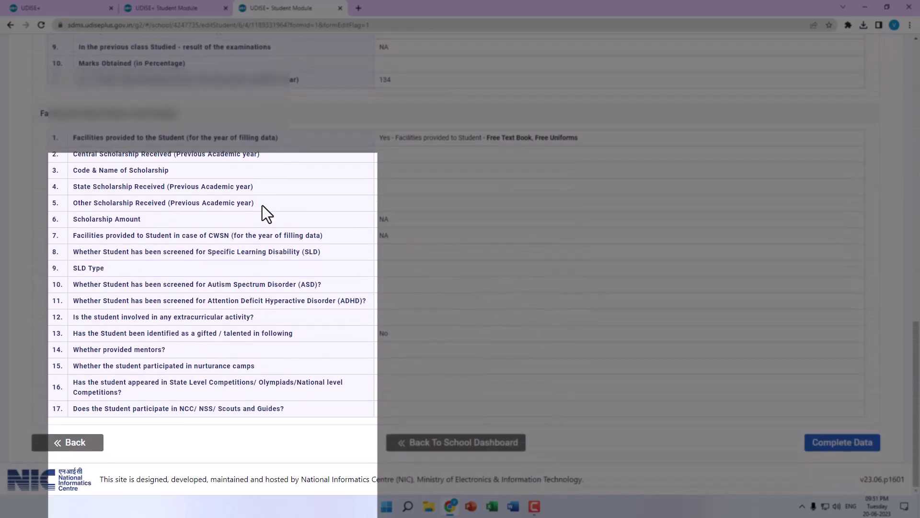
scroll(263, 205, up, 4)
scroll(250, 202, up, 3)
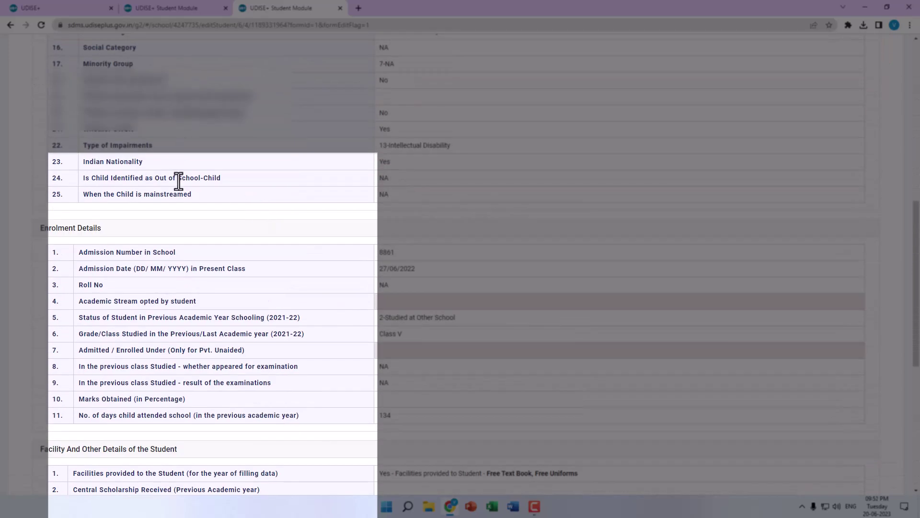
scroll(182, 159, down, 3)
scroll(192, 238, down, 3)
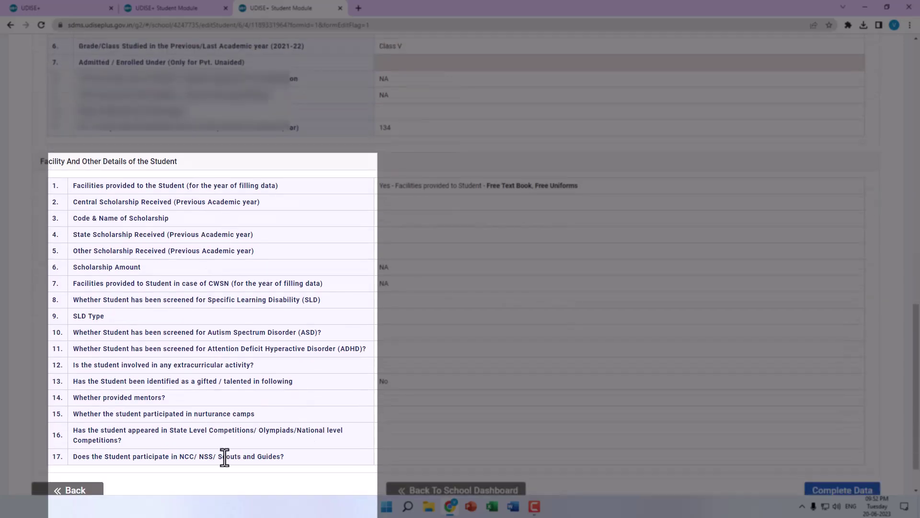
scroll(227, 451, down, 1)
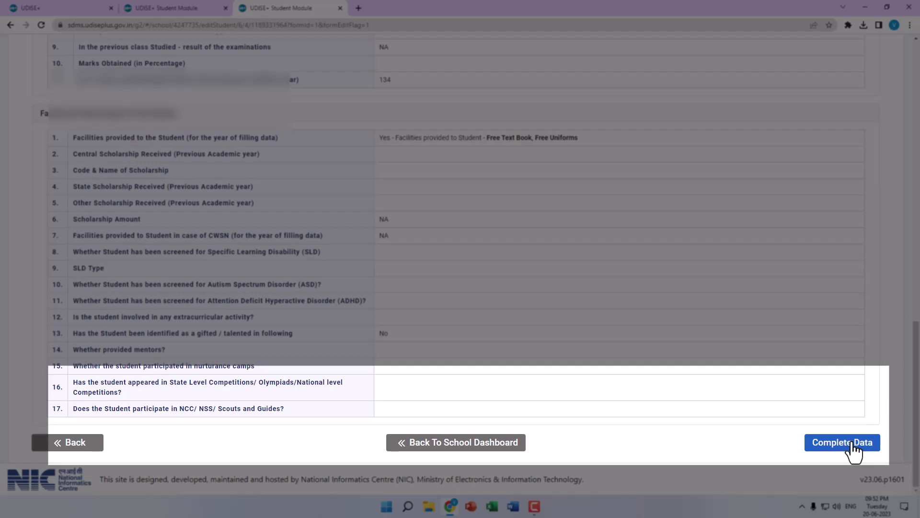
Step: Check the preview's Complete Data and PDF options and return to the School Dashboard
click(853, 443)
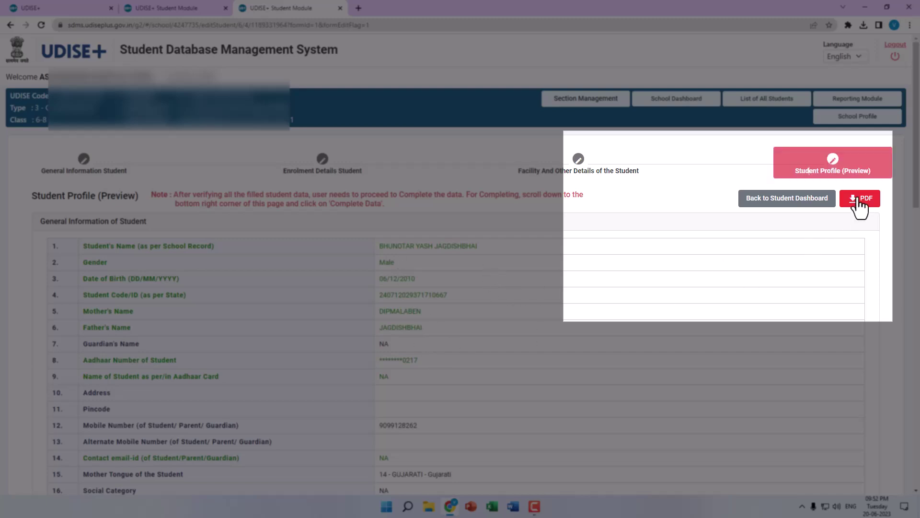
scroll(554, 263, down, 20)
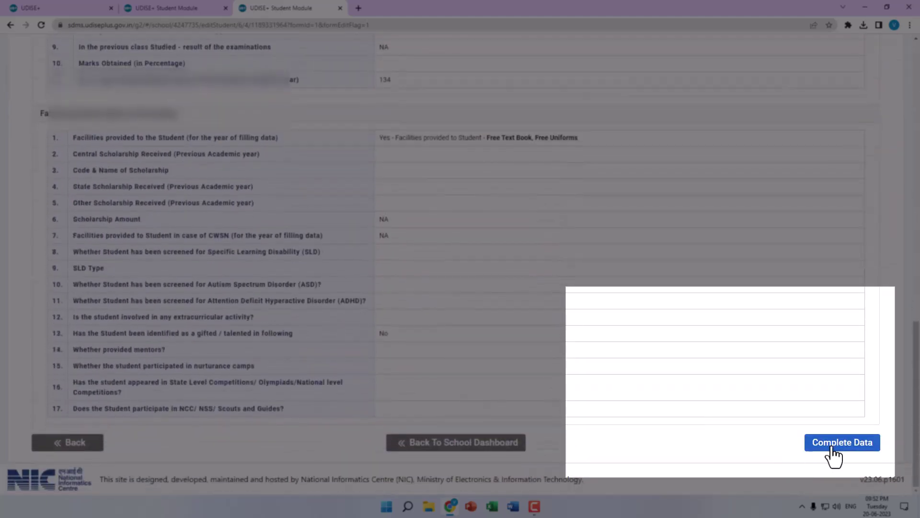
scroll(820, 448, up, 20)
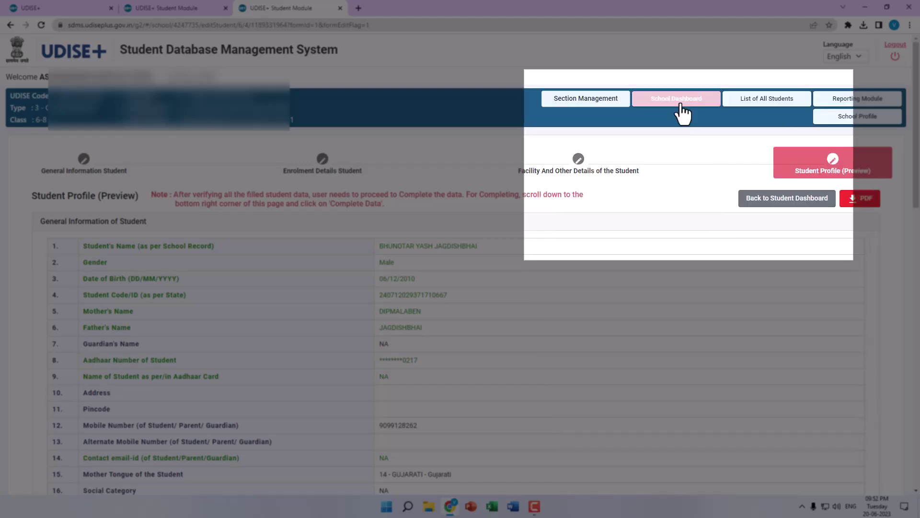
click(678, 100)
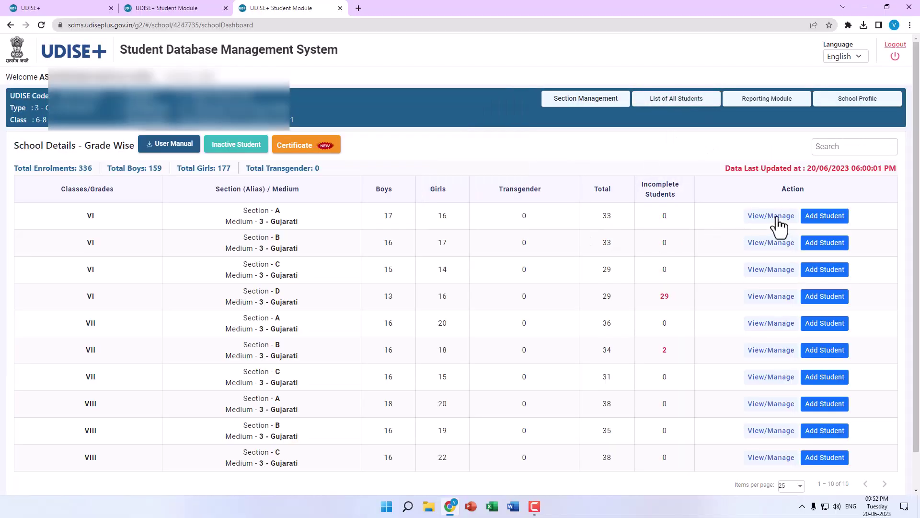
Step: Open the profile preview of the first student in Class VI Section A, review its details, and return to the School Dashboard
click(777, 218)
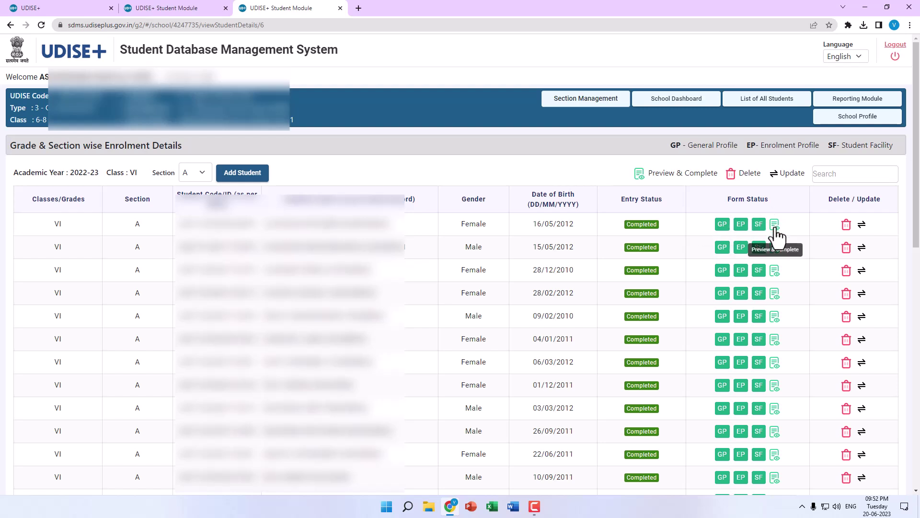
click(776, 225)
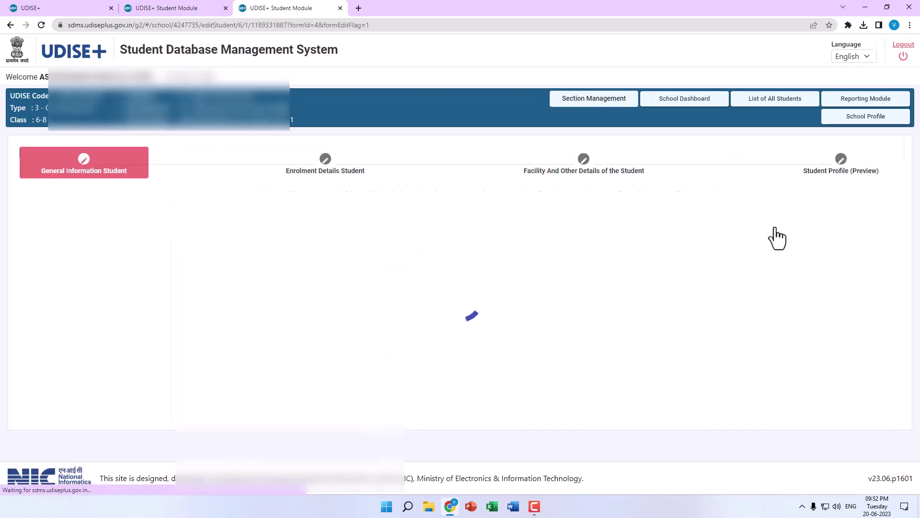
scroll(555, 242, down, 20)
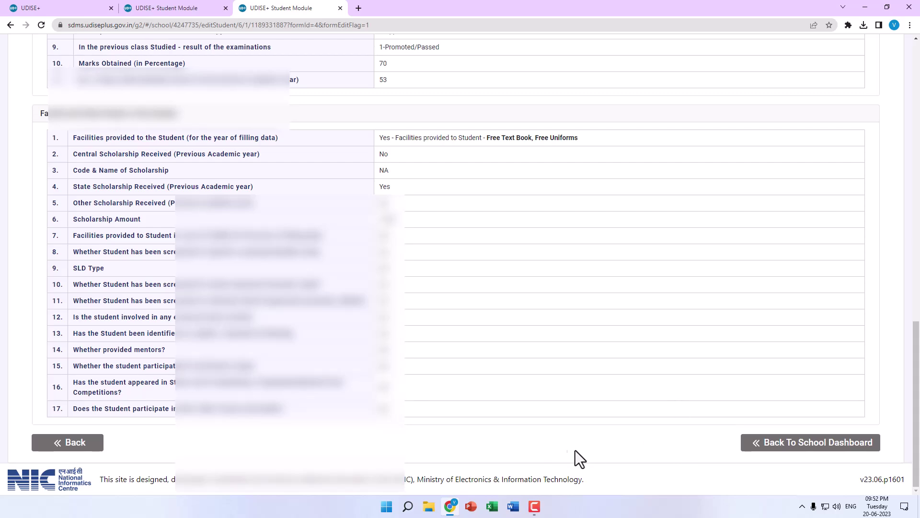
scroll(583, 451, up, 20)
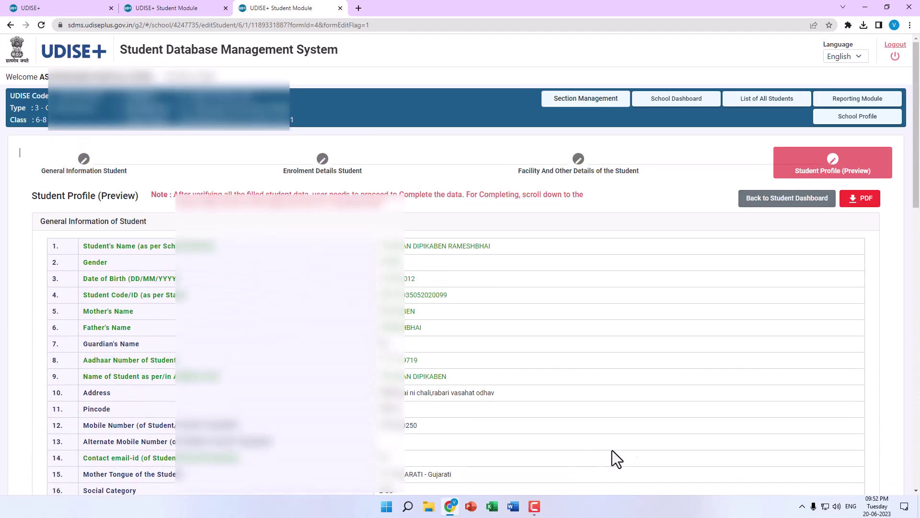
click(677, 101)
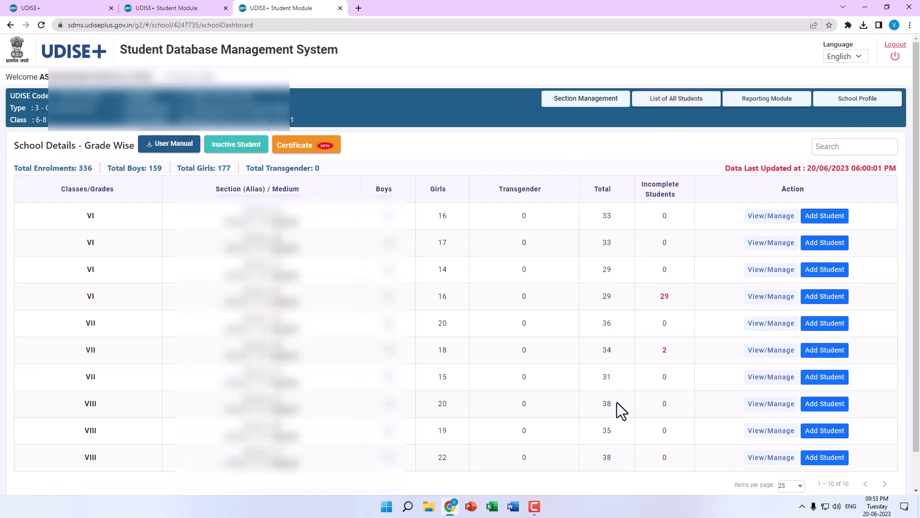
Step: Check the Class VI Section A student list again, and open the school's completion certificate page to try its certificate download
click(767, 216)
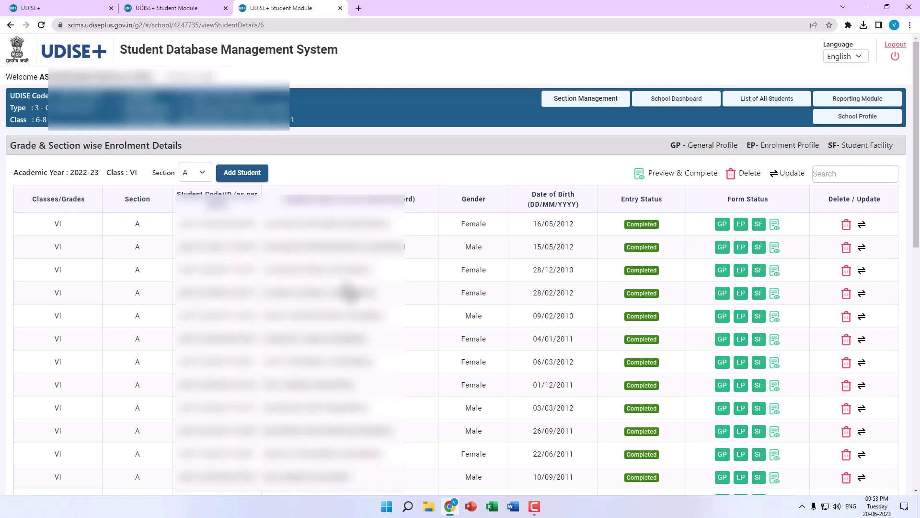
key(alt+Left)
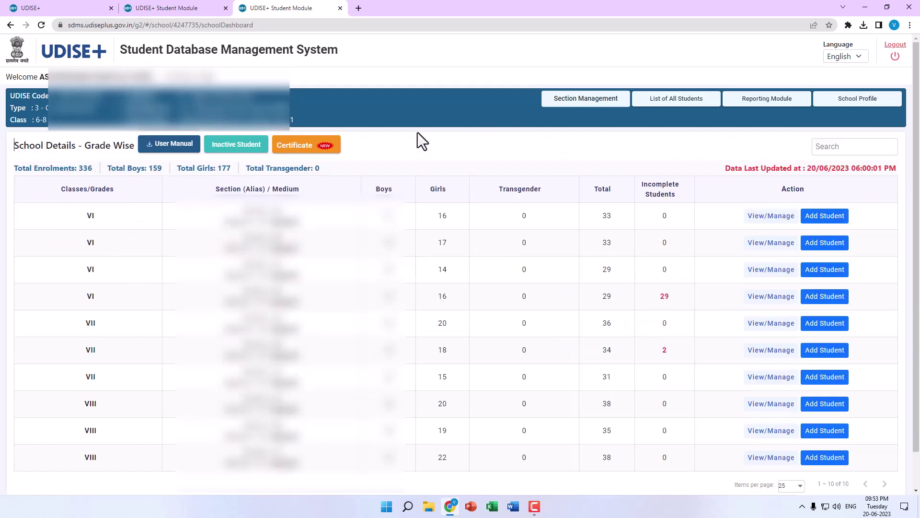
click(321, 149)
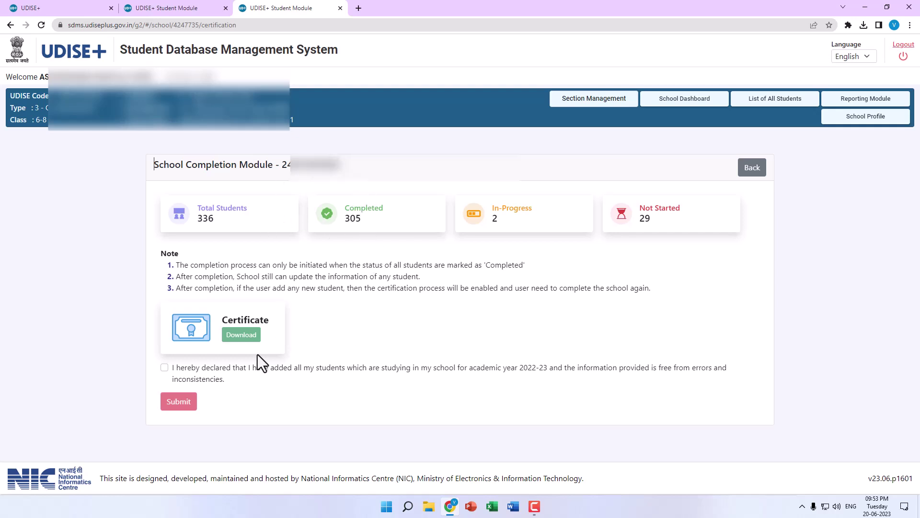
click(241, 331)
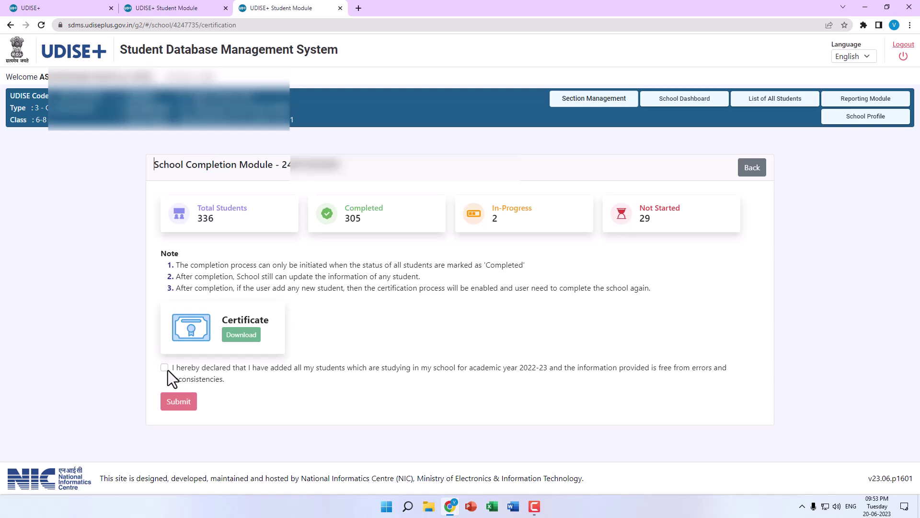